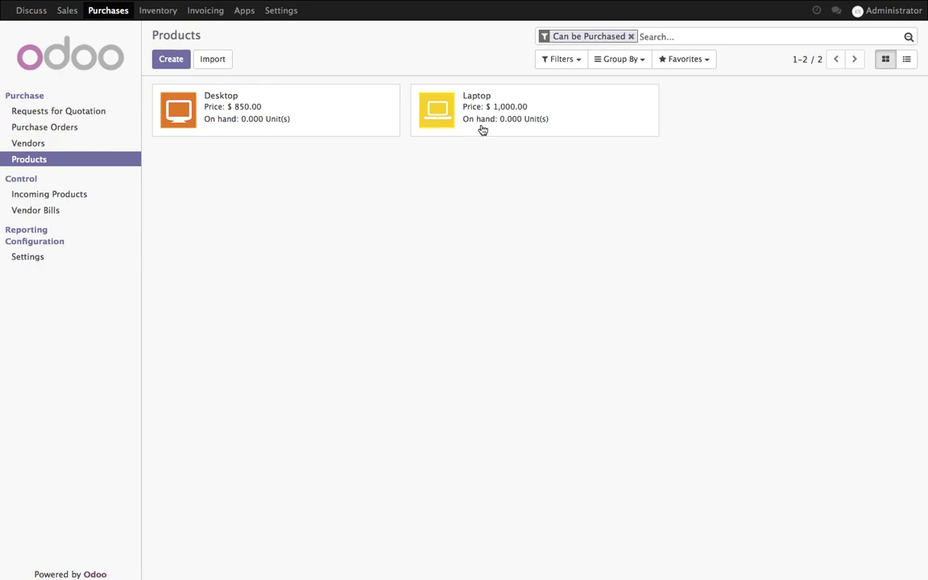
Step: Open the Laptop product for editing and check its customer lead time in the inventory details
click(511, 113)
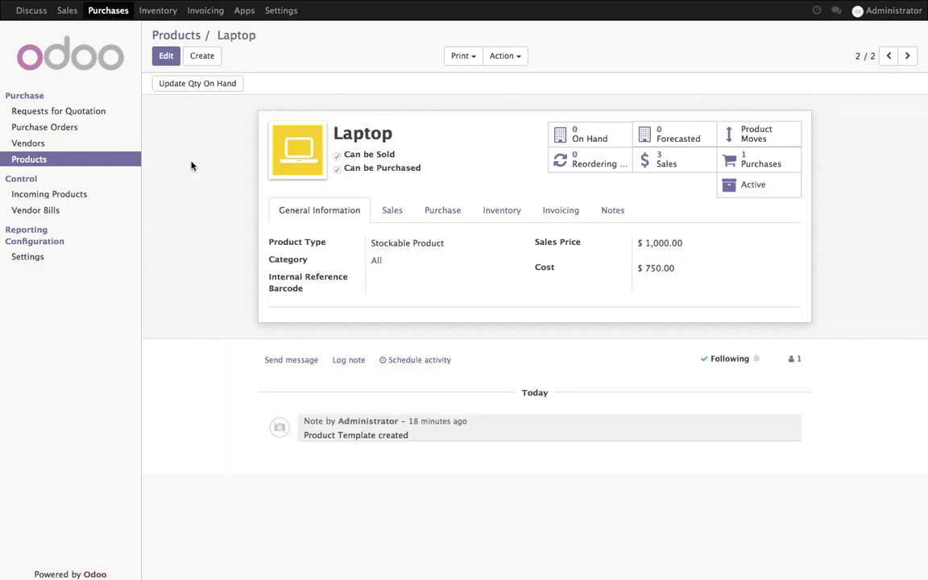
click(167, 57)
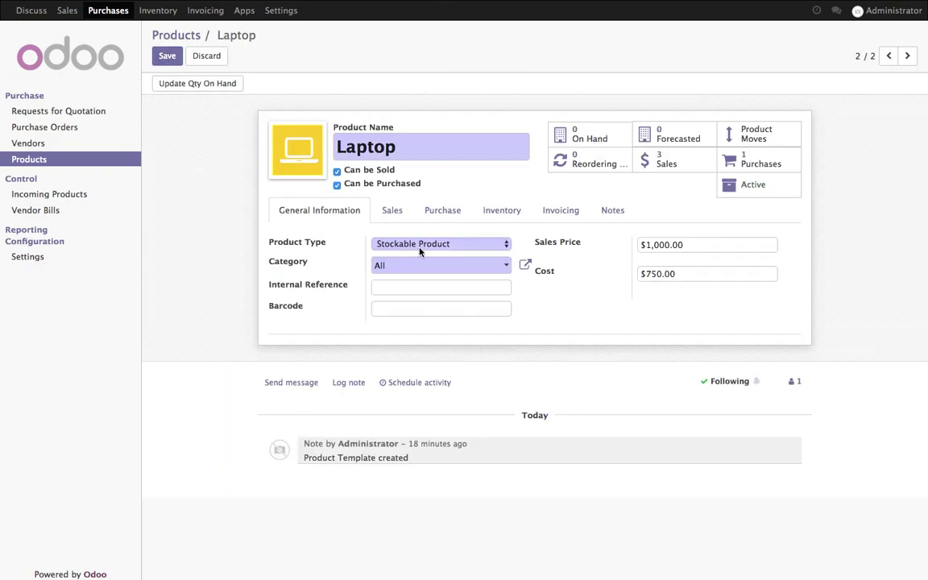
click(501, 211)
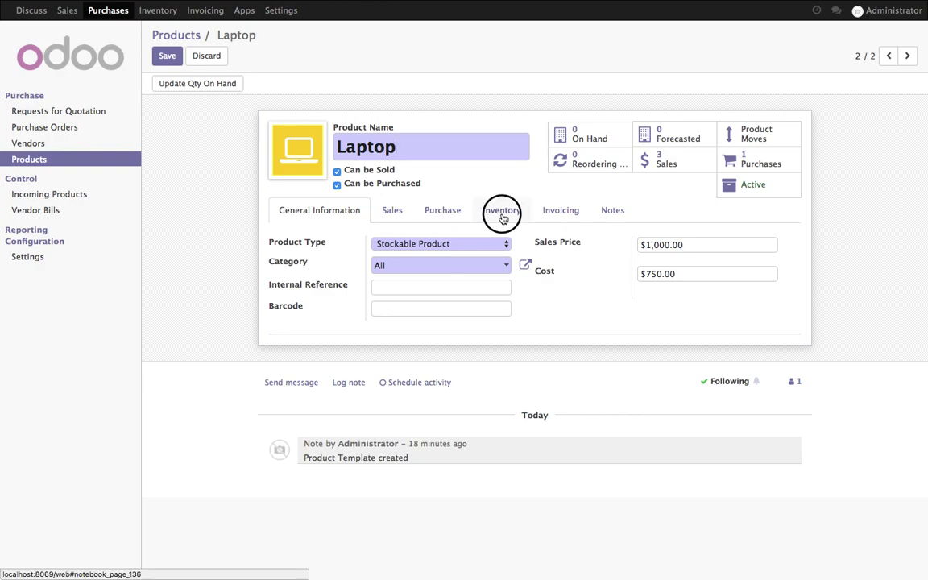
click(474, 317)
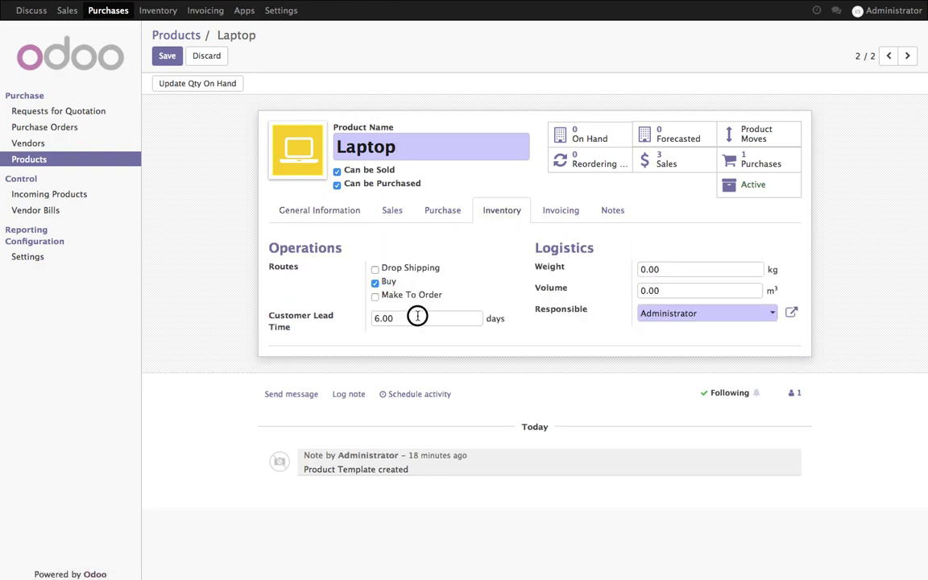
Step: Enter a delivery lead time of 5 days in the Laptop's Default Supplier entry and discard the vendor form
click(445, 214)
click(364, 289)
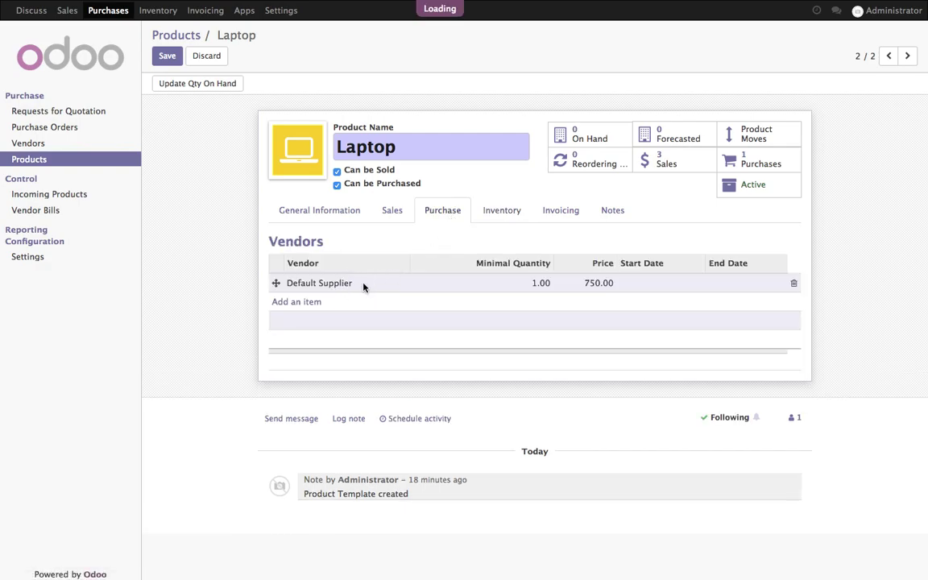
double_click(304, 189)
text(5)
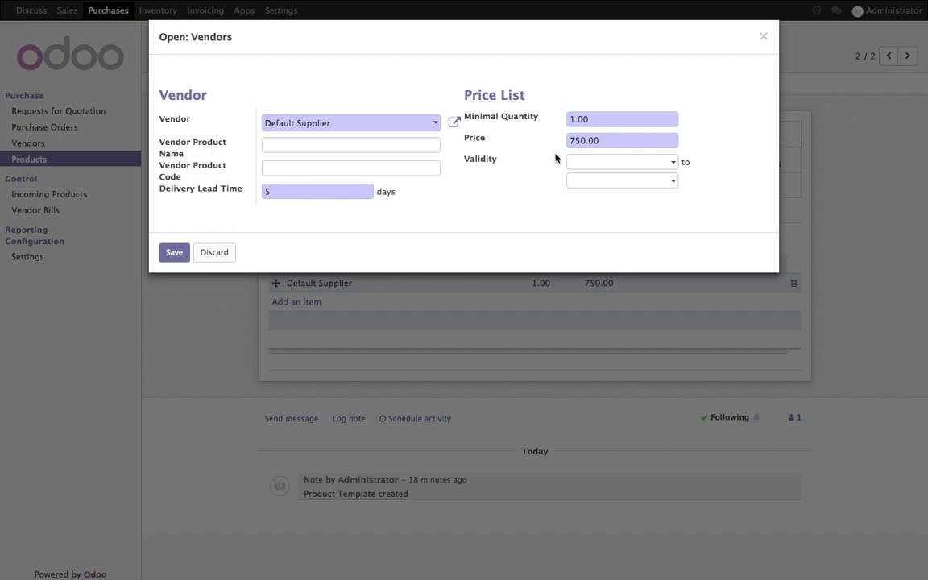
click(216, 253)
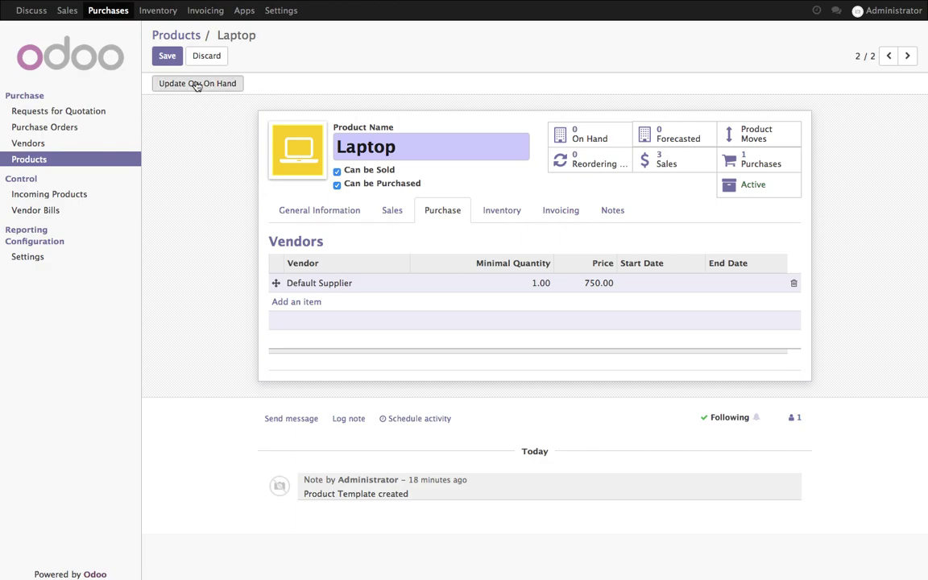
Step: Check the Laptop's invoicing taxes, save the product and return to the products list
click(575, 211)
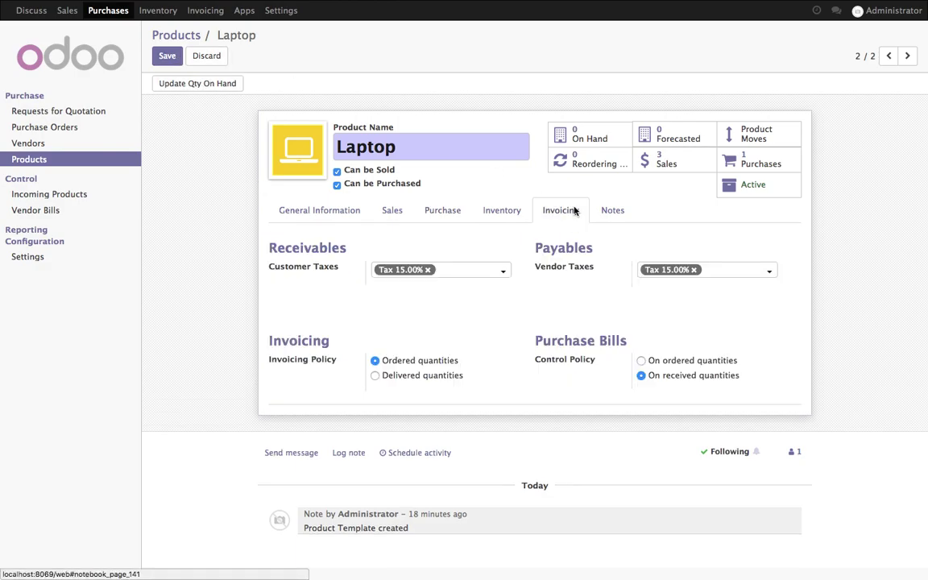
click(456, 210)
click(167, 56)
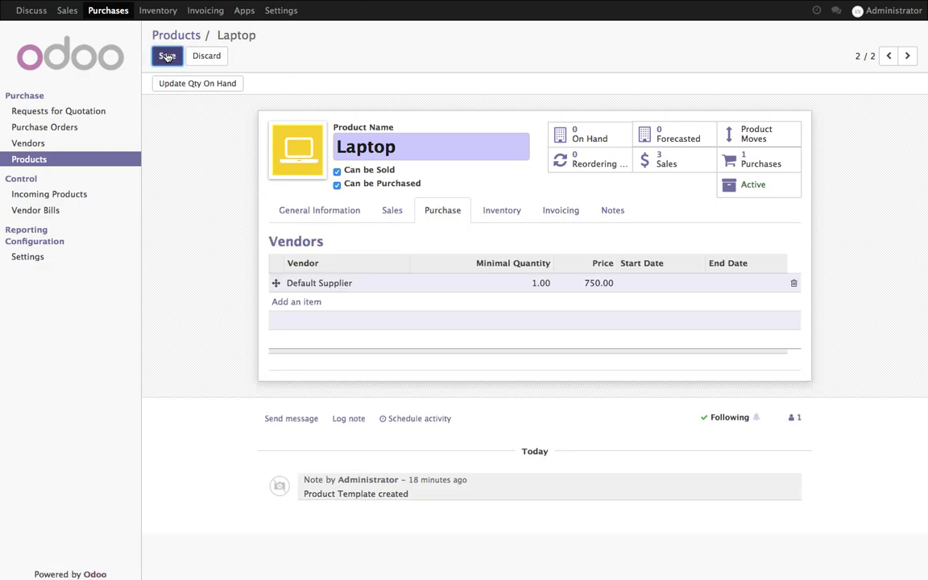
click(181, 36)
Step: Open the Desktop product for editing and review its vendor list and customer lead time
click(278, 108)
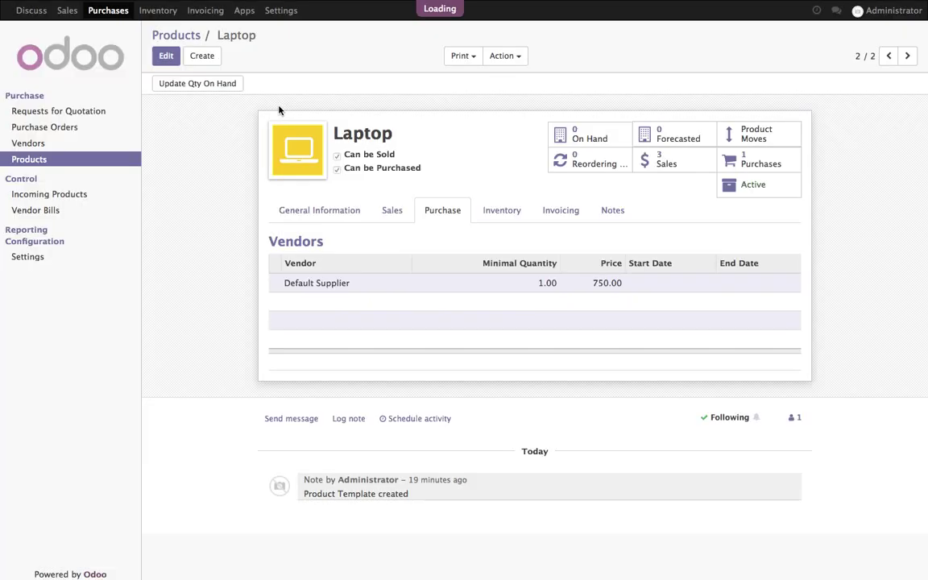
click(233, 110)
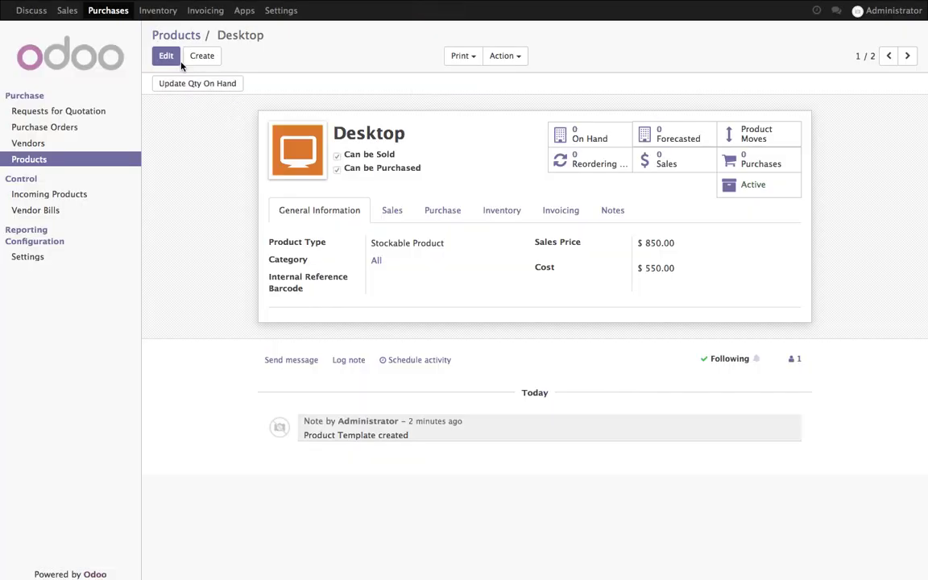
click(167, 56)
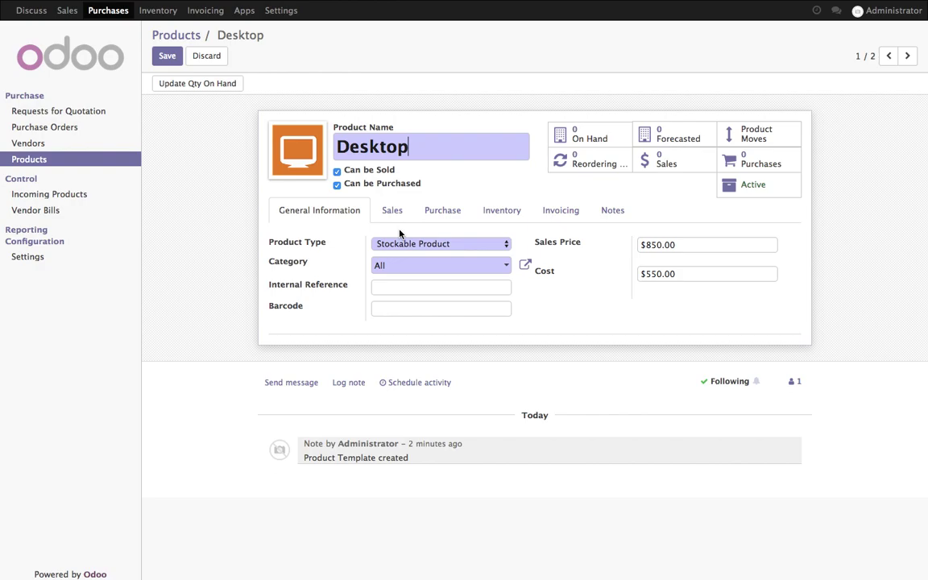
click(442, 214)
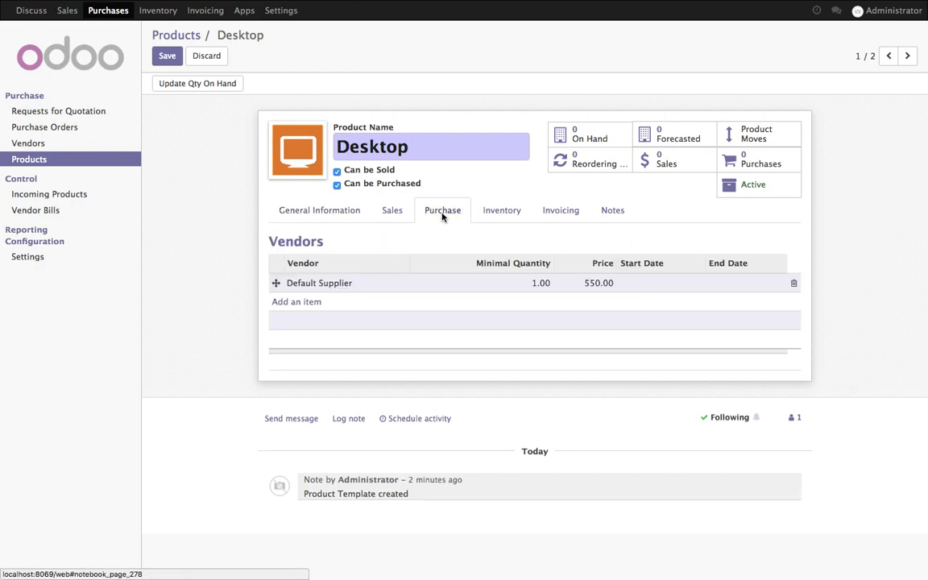
click(501, 211)
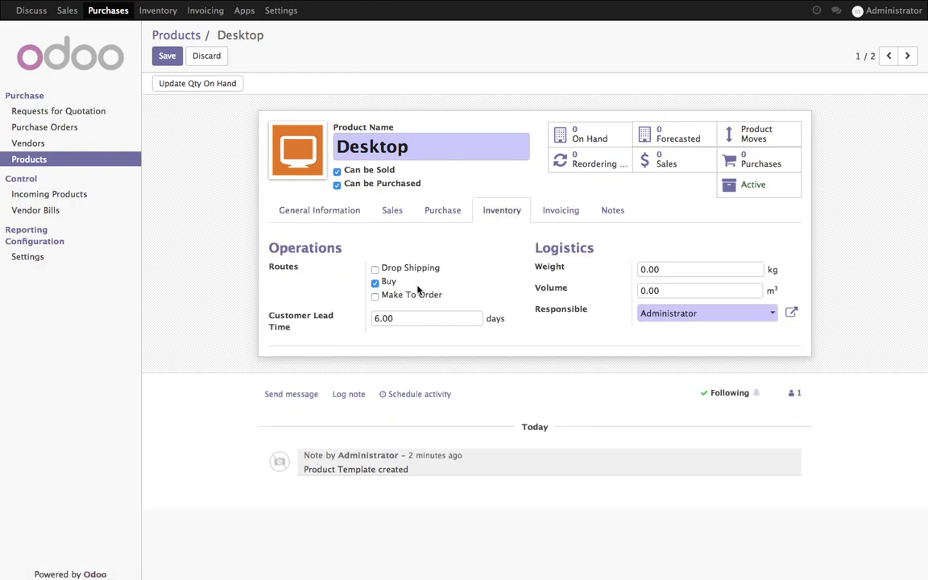
click(405, 318)
Step: Check the delivery lead time in the Desktop's Default Supplier entry and discard the vendor form
click(443, 212)
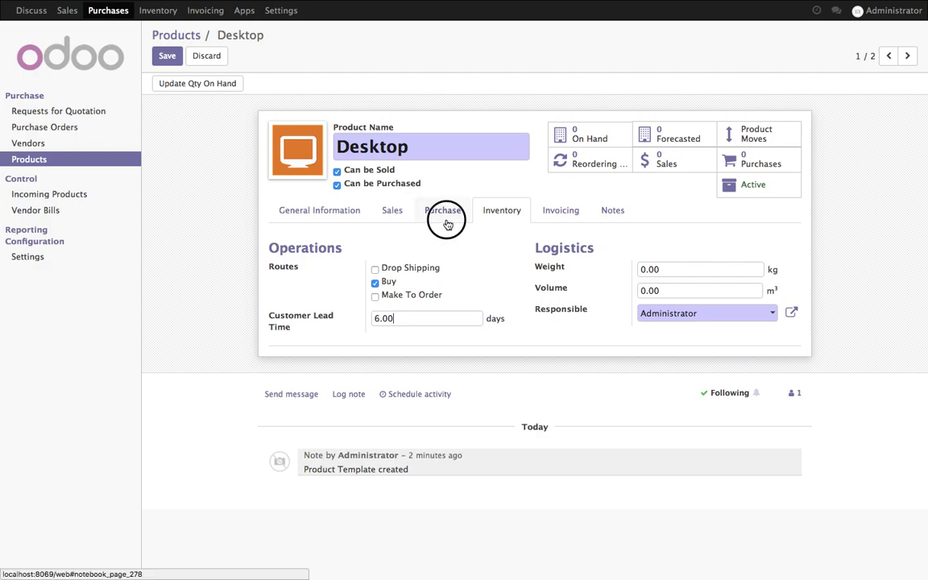
click(431, 287)
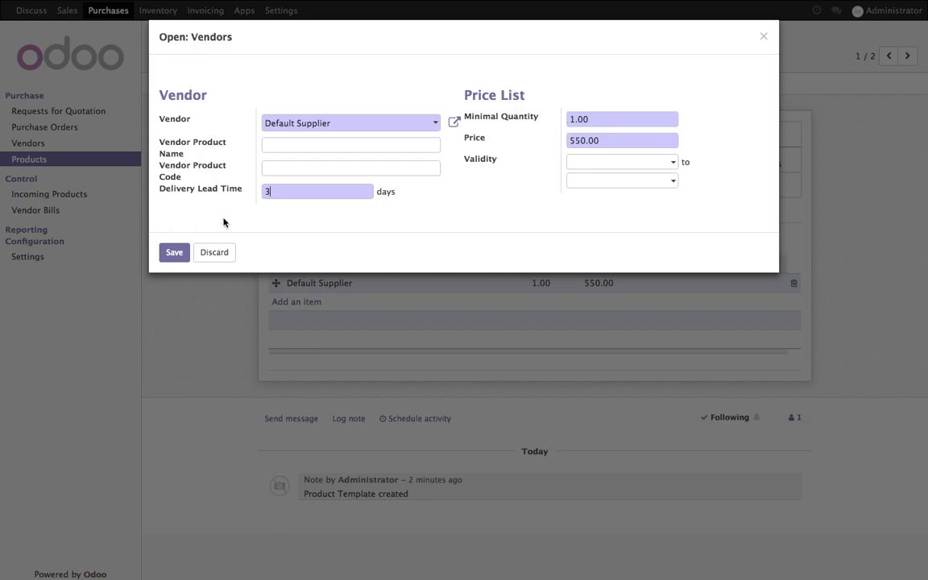
click(216, 252)
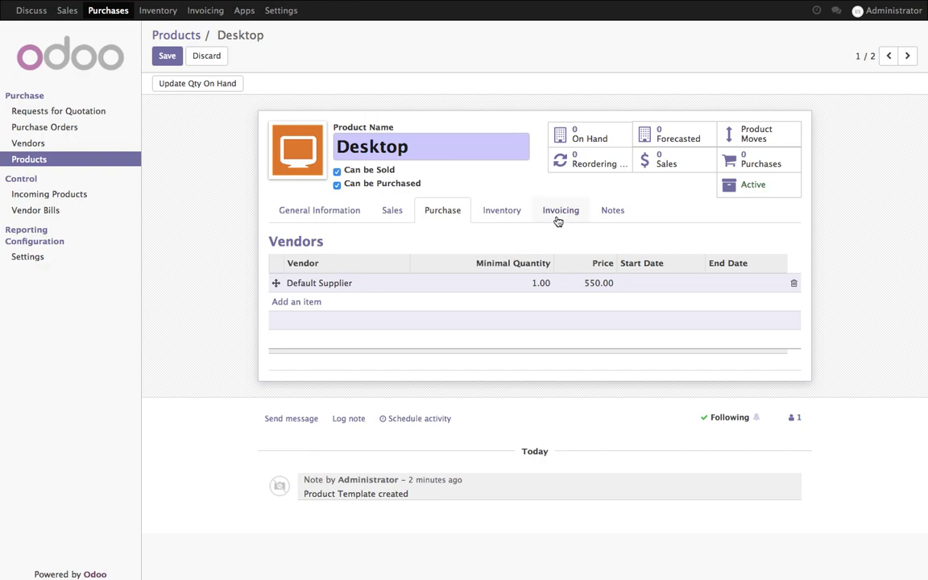
Step: Assign Tax 15.00% as both the customer tax and the vendor tax of the Desktop, and save the product
click(508, 213)
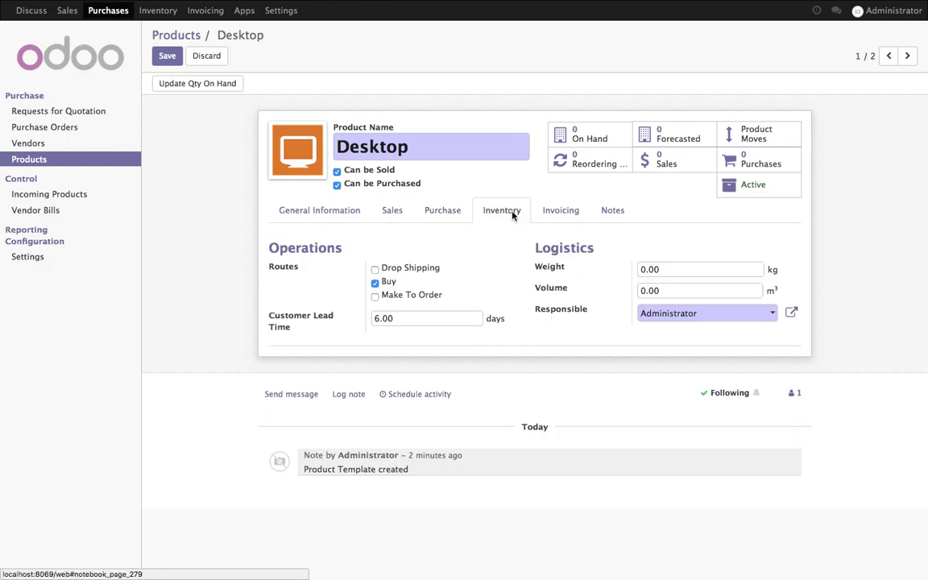
click(556, 210)
click(476, 273)
click(483, 286)
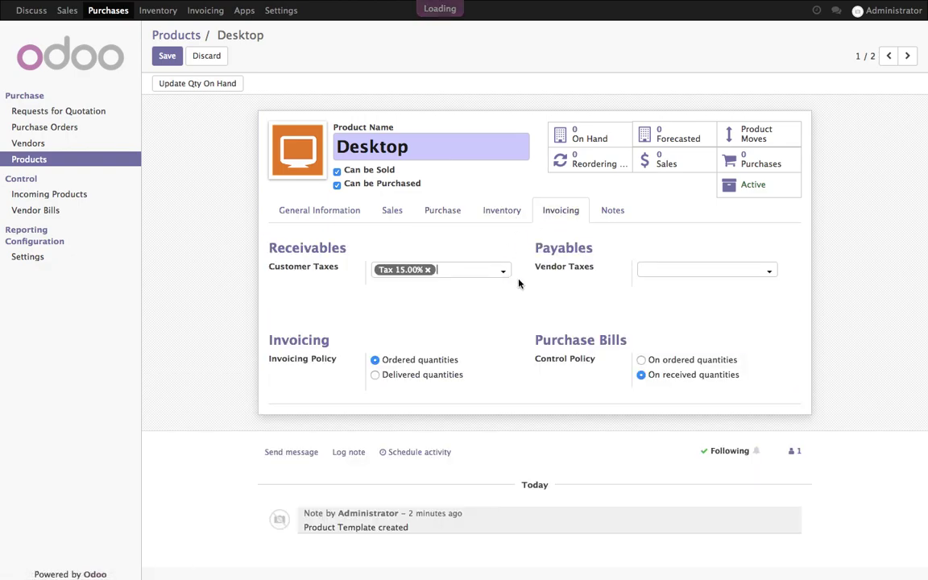
click(693, 273)
click(692, 288)
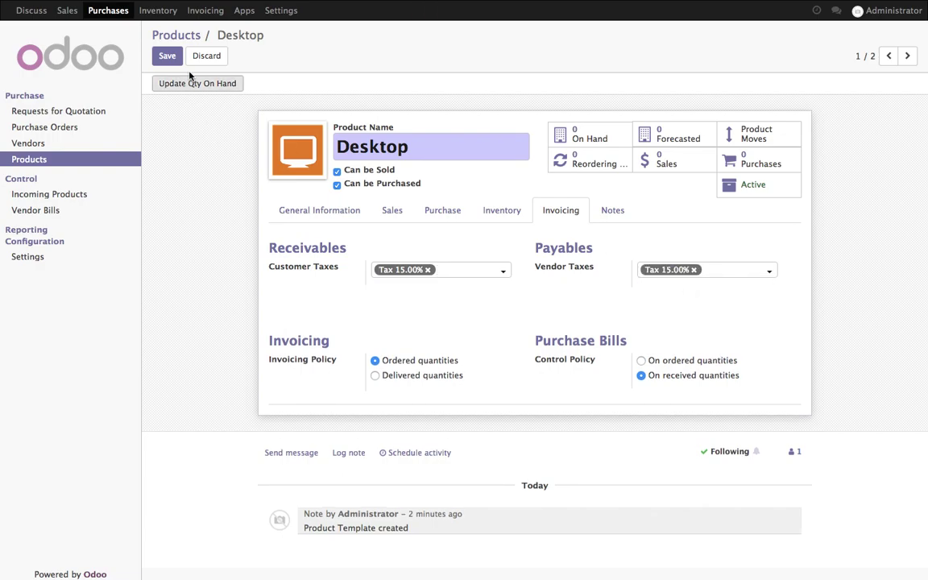
click(167, 56)
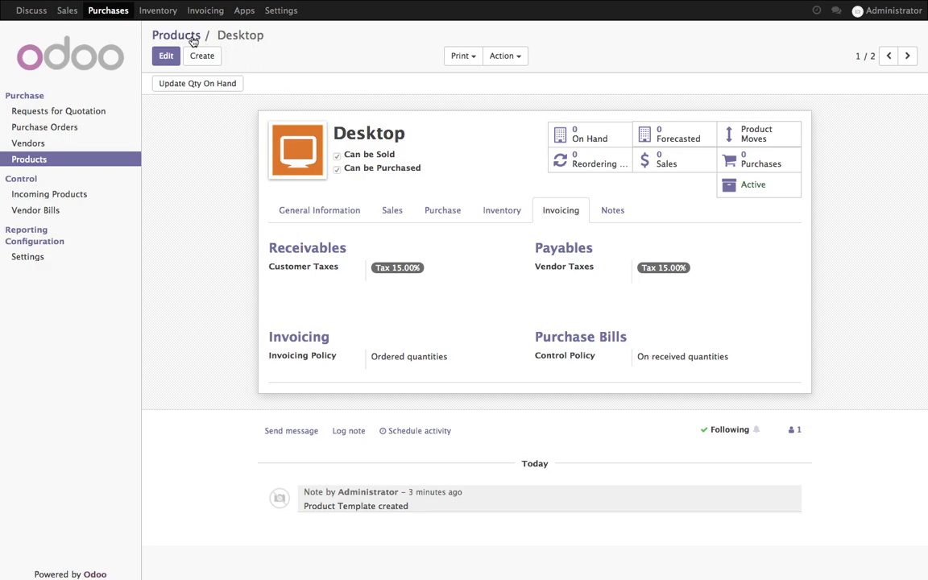
click(192, 38)
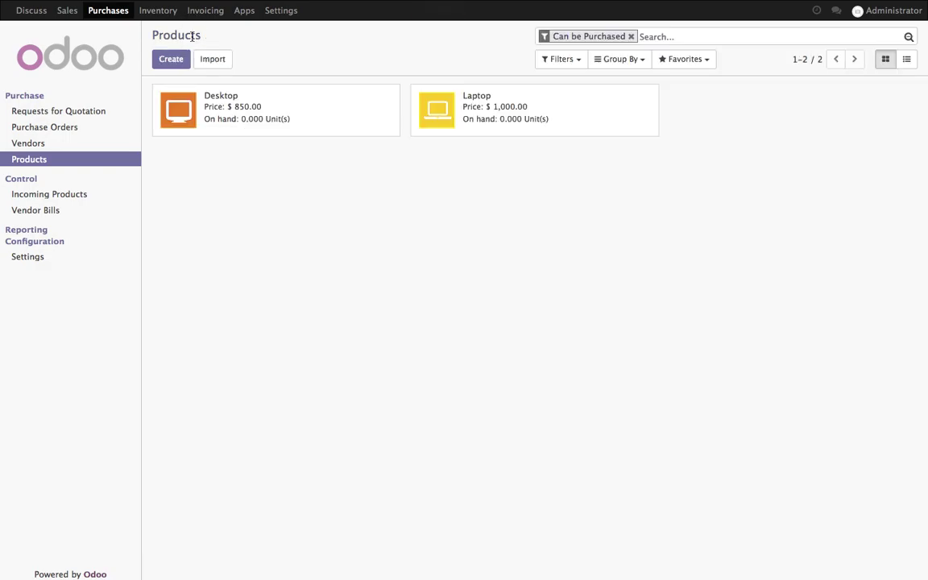
Step: Create a new request for quotation with Default Supplier as the vendor
click(70, 113)
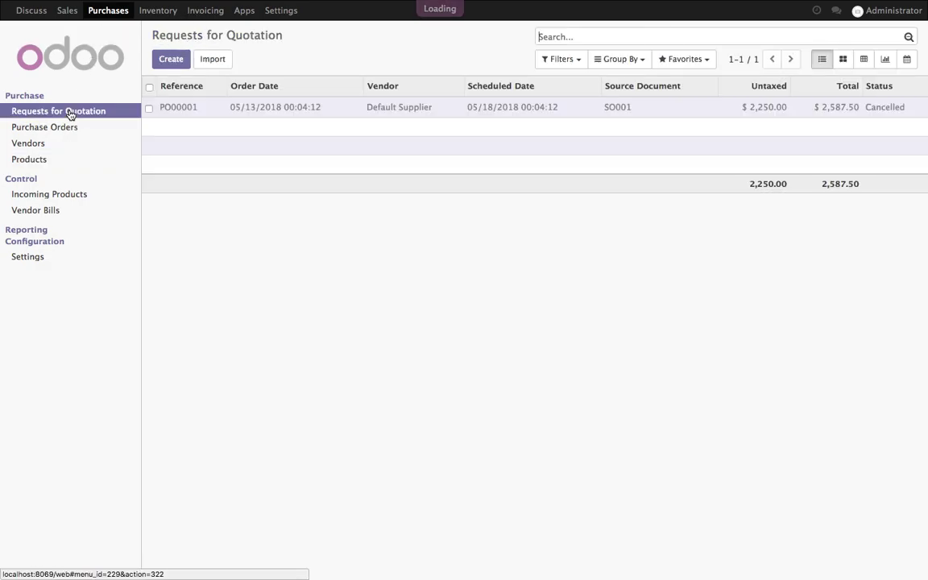
click(168, 61)
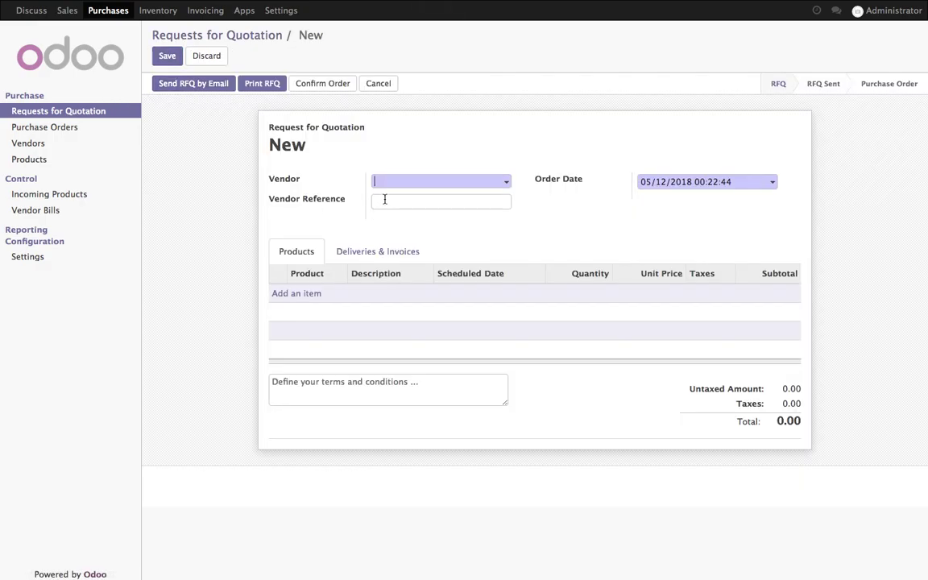
click(396, 184)
click(405, 199)
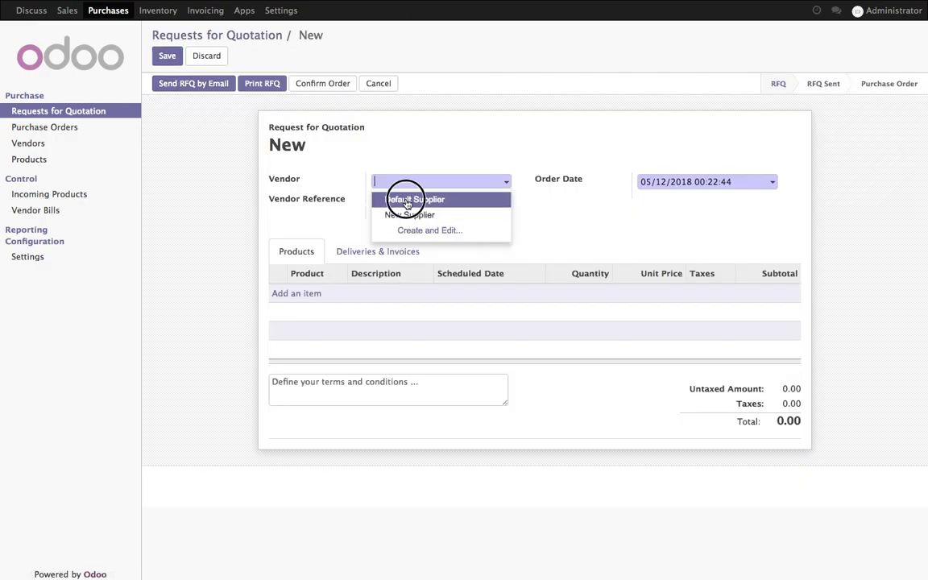
Step: Add an order line for the Desktop product to the new request for quotation
click(298, 297)
click(331, 299)
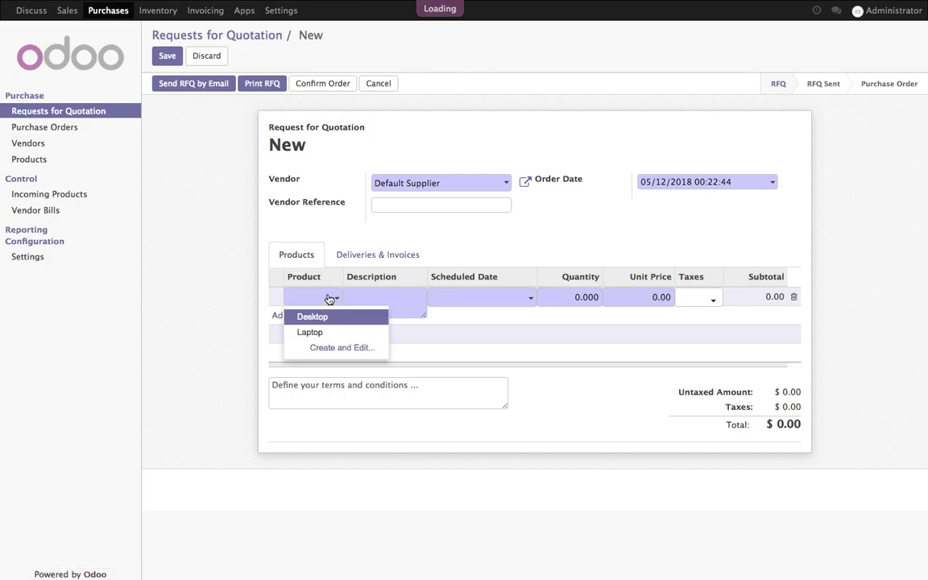
click(330, 322)
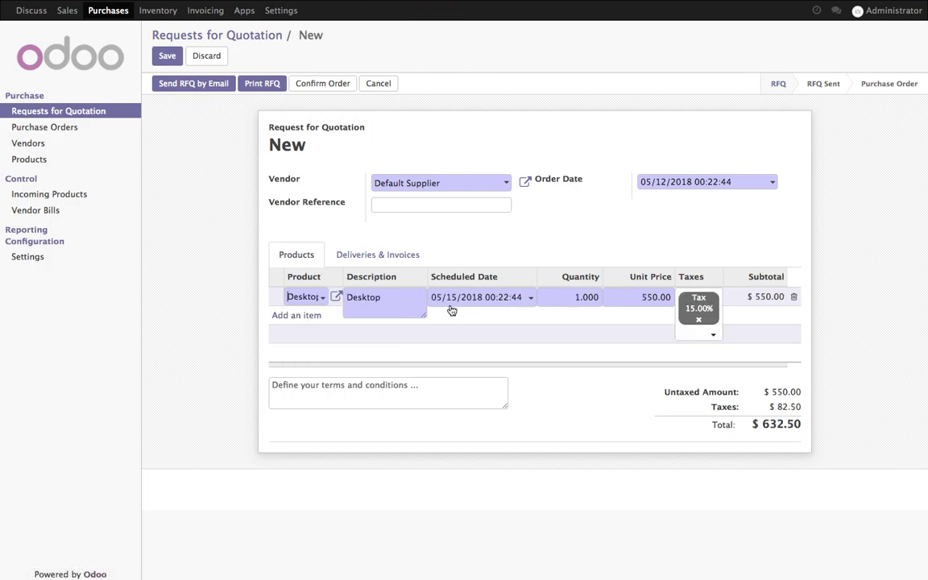
Step: Set the request's order date to 05/14/2018
click(711, 182)
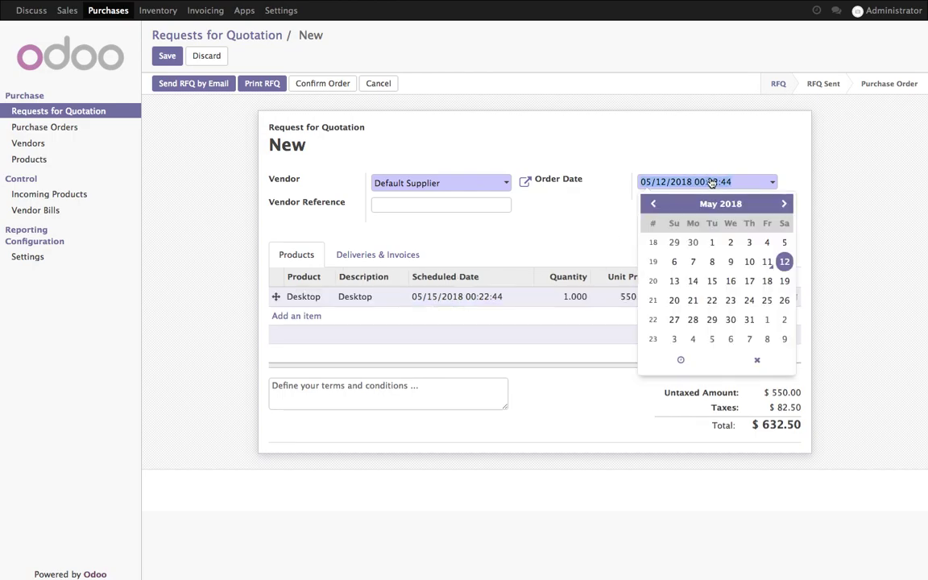
click(693, 280)
click(540, 262)
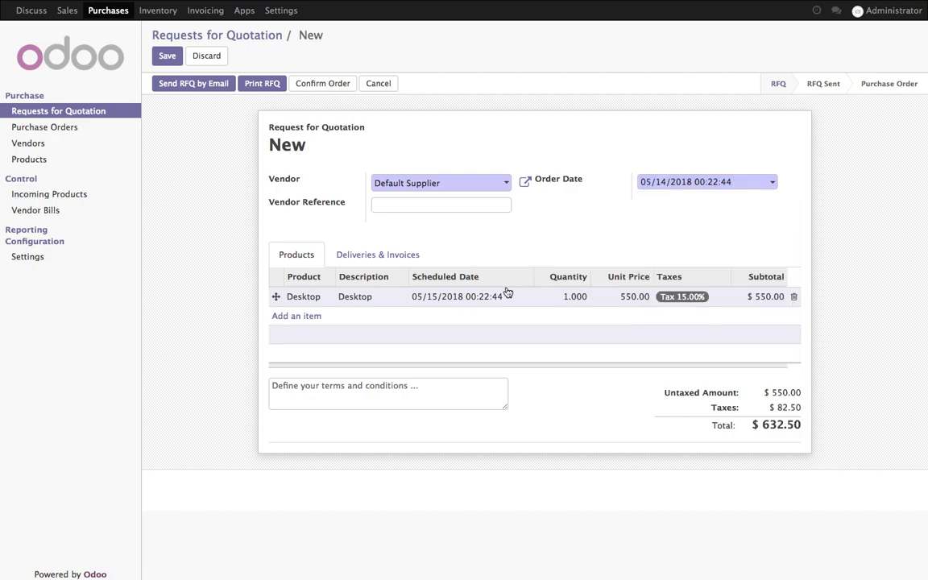
Step: Delete the Desktop order line from the request for quotation
click(439, 302)
click(795, 298)
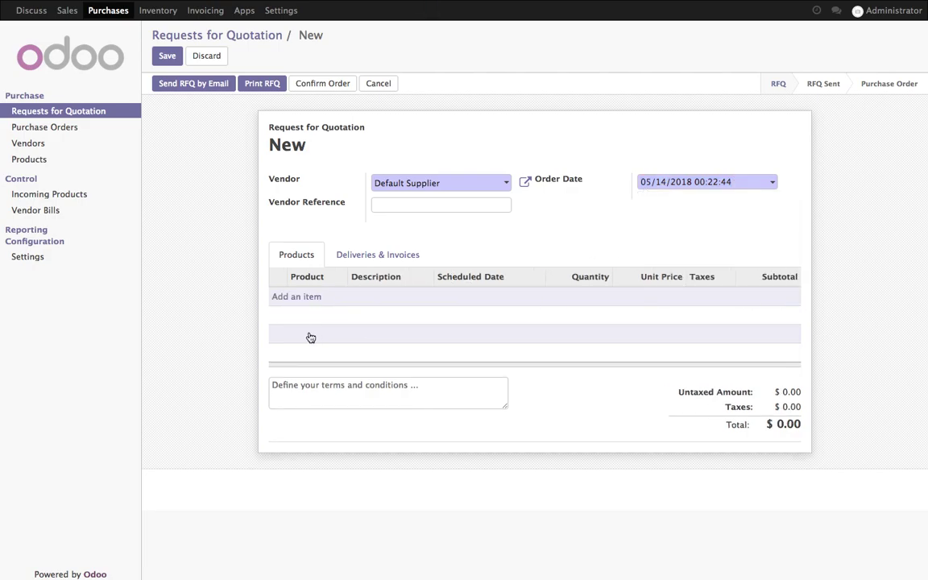
Step: Add order lines for the Desktop and the Laptop, and save the request for quotation
click(304, 304)
click(333, 300)
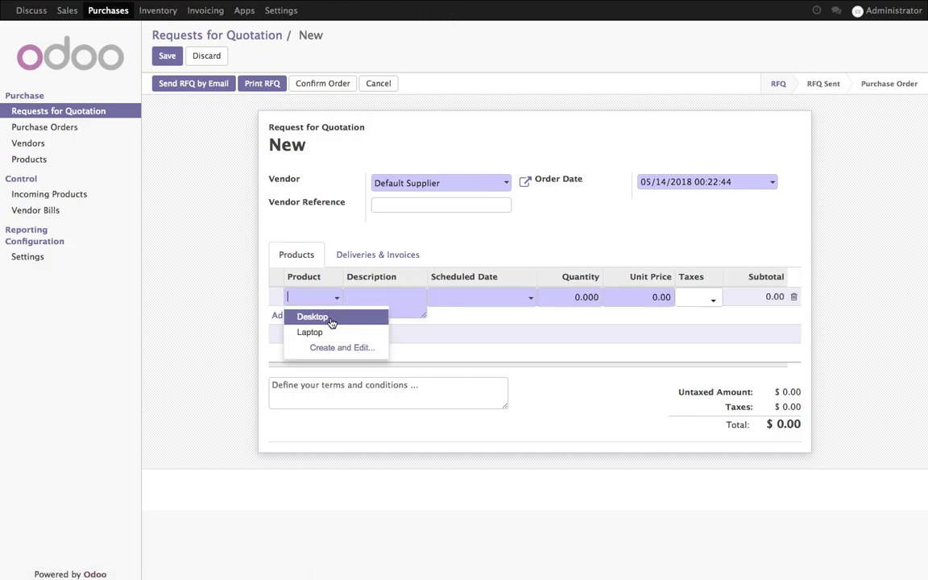
click(321, 318)
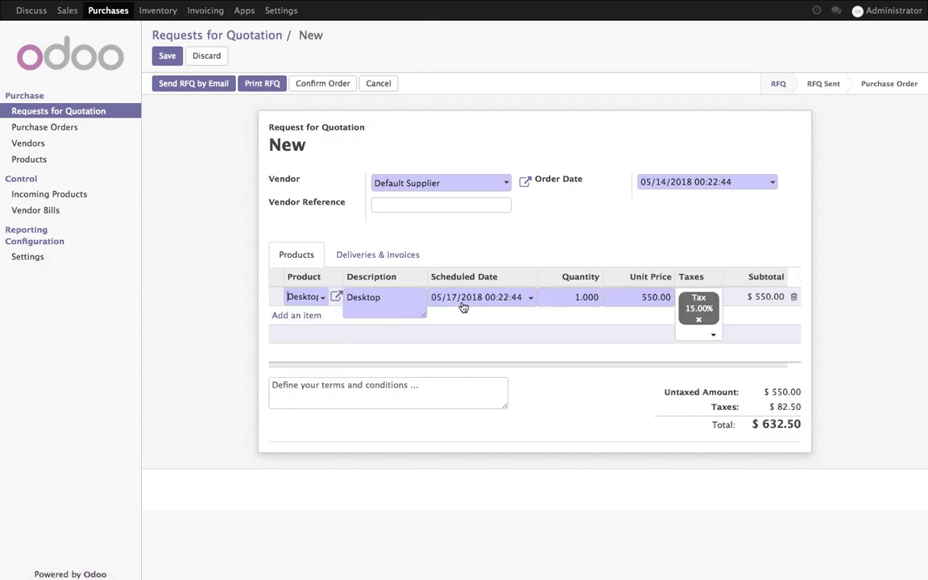
click(306, 316)
click(328, 318)
click(323, 352)
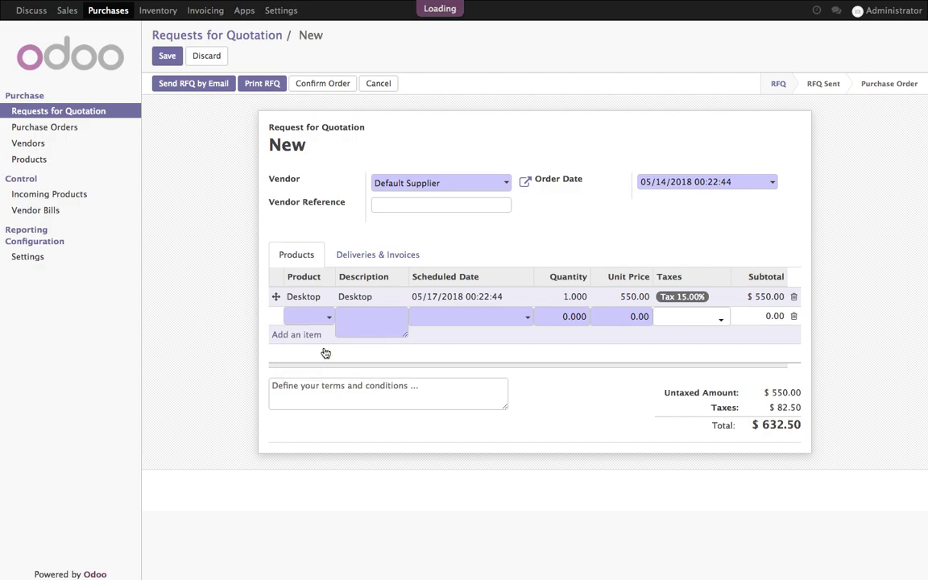
click(565, 392)
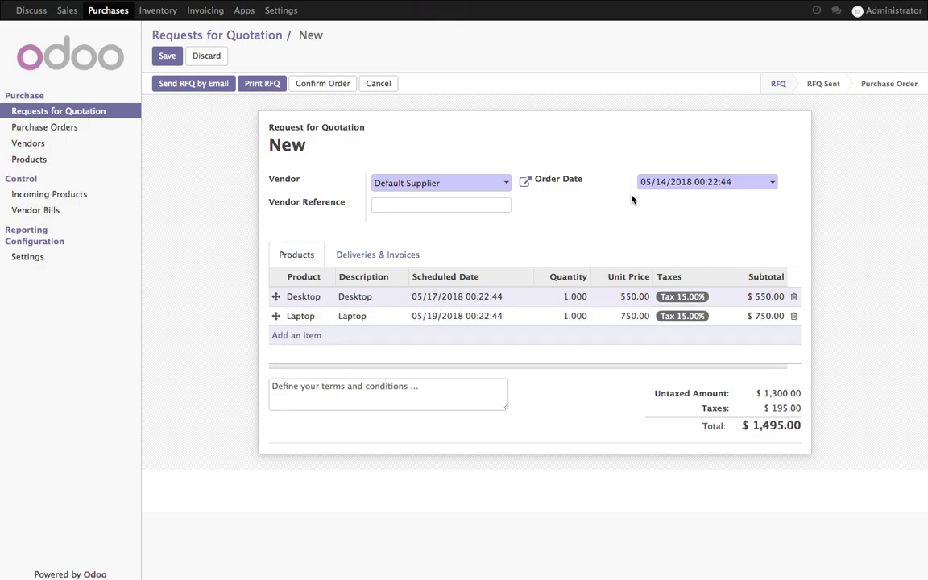
click(167, 56)
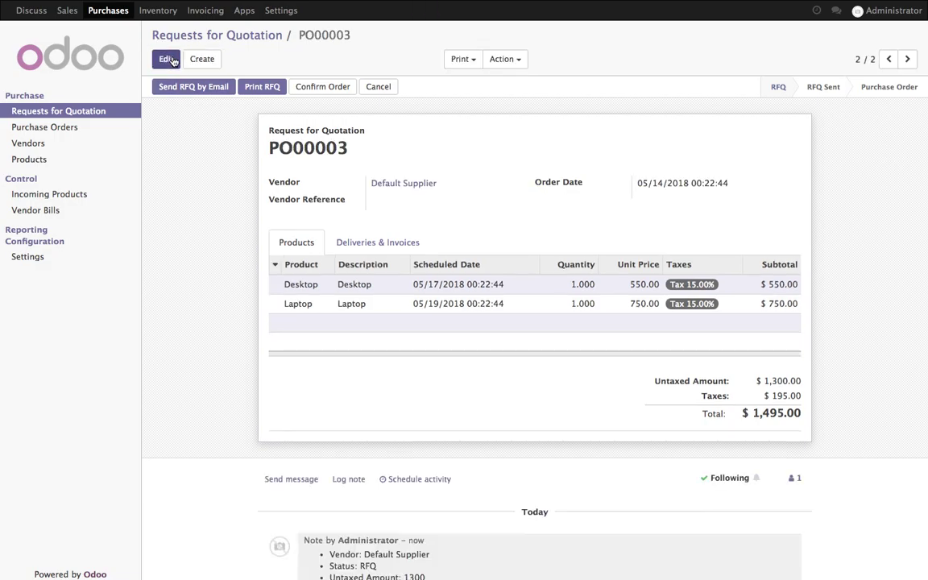
Step: Confirm the request for quotation as a purchase order, and open its shipment to check the scheduled date and additional info
click(323, 87)
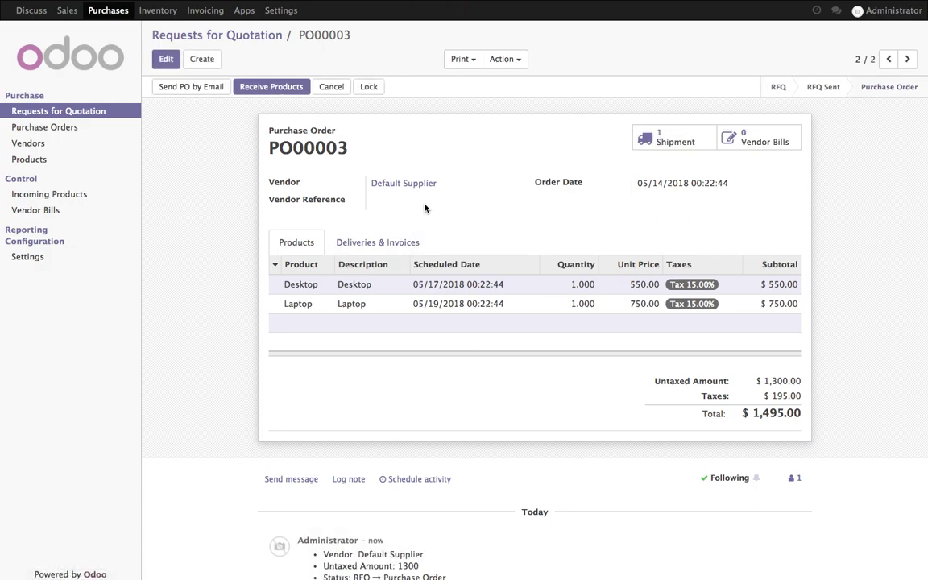
click(662, 151)
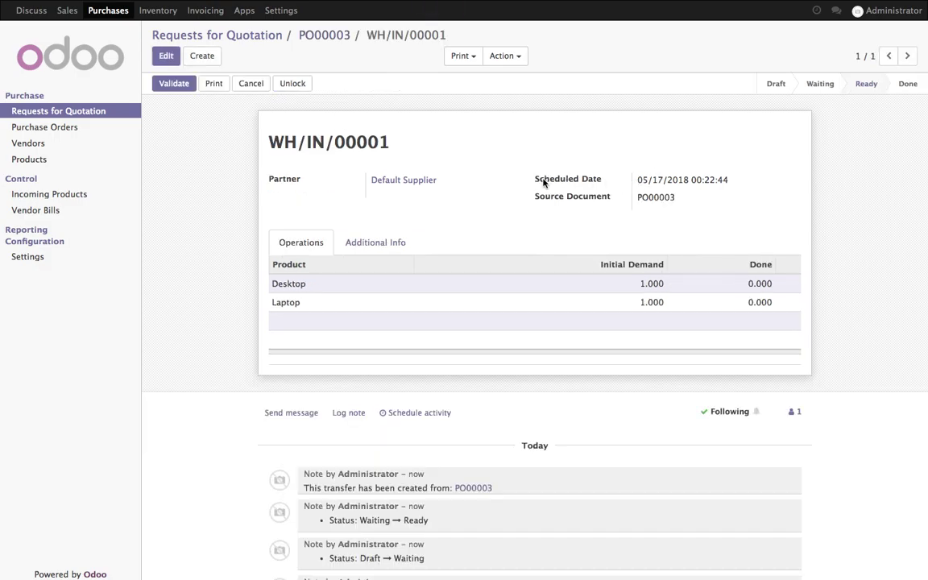
drag(638, 177, 736, 180)
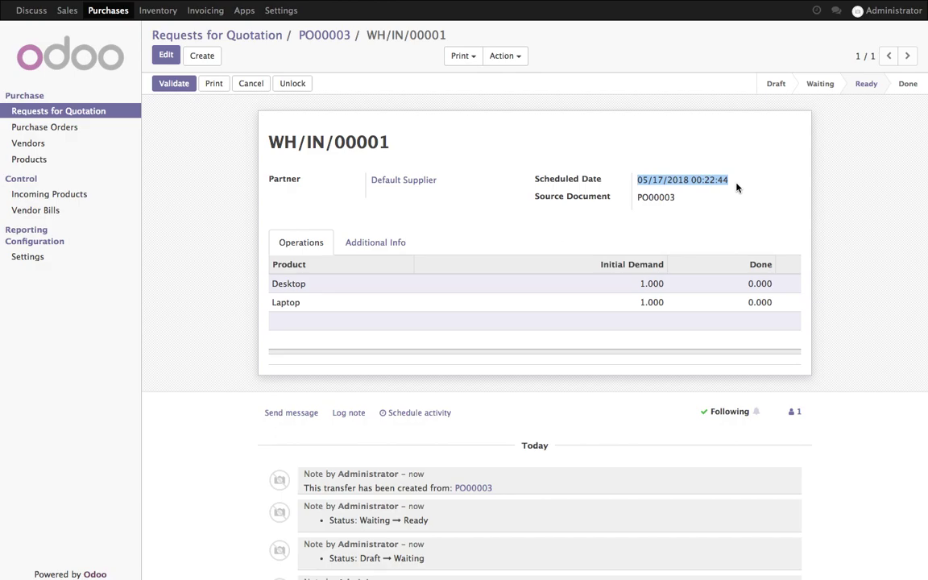
click(489, 193)
click(389, 246)
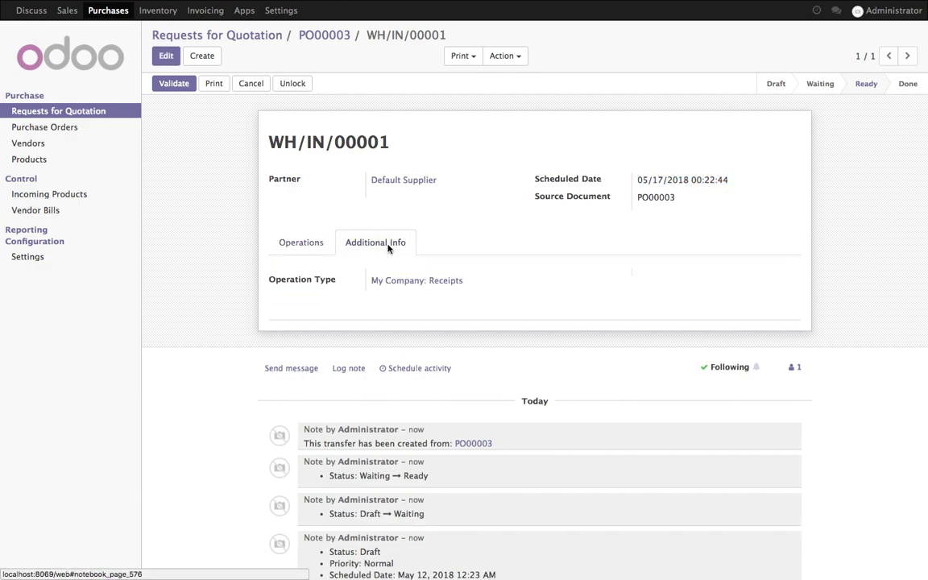
click(294, 243)
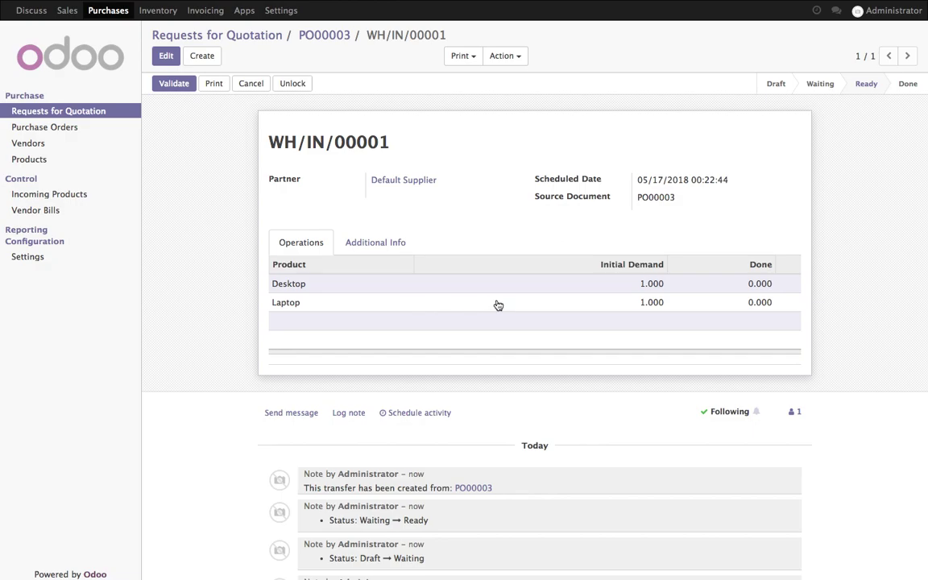
Step: Log the note "lets assume that as per the commitment supplier first send the desktop." on the receipt
click(345, 414)
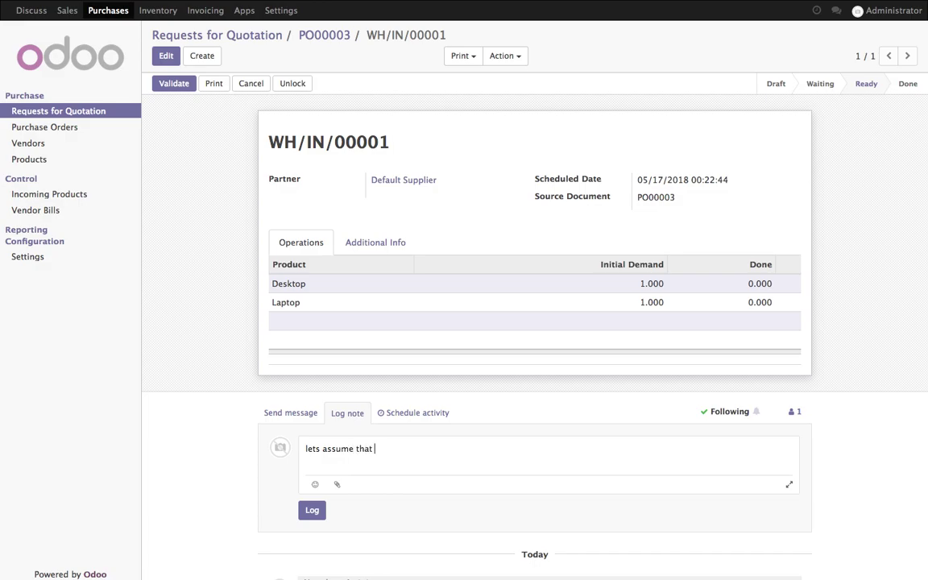
text(lets assume that as per the commitement)
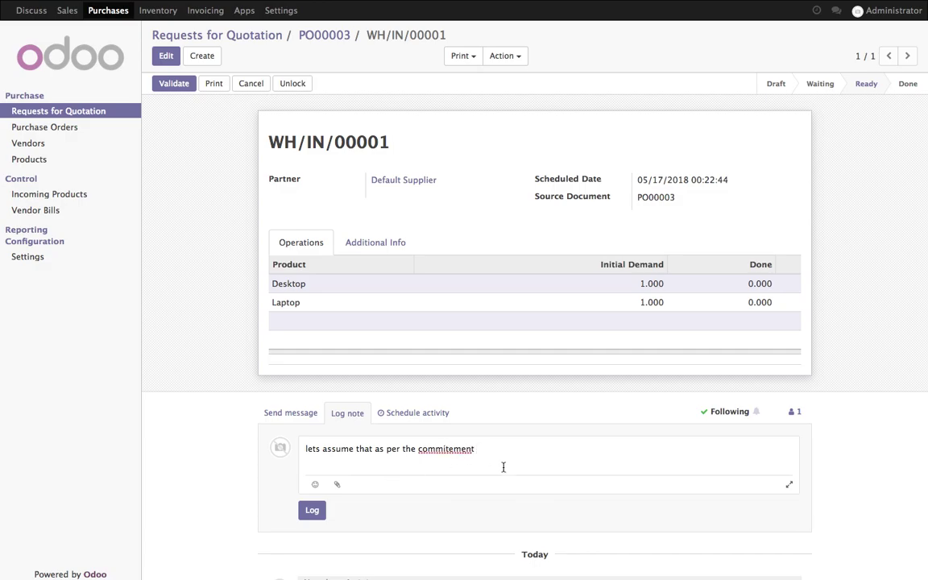
key(BackSpace)
key(End)
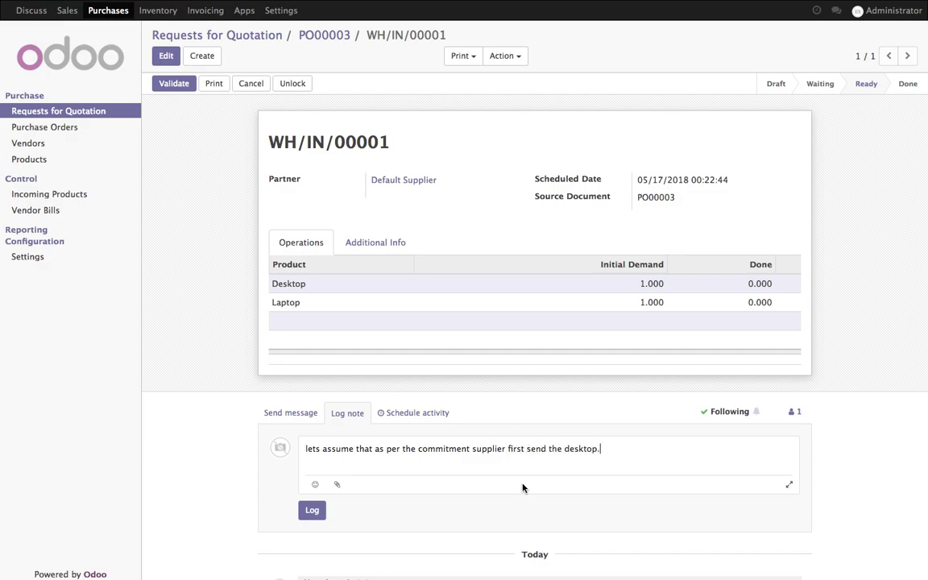
click(321, 506)
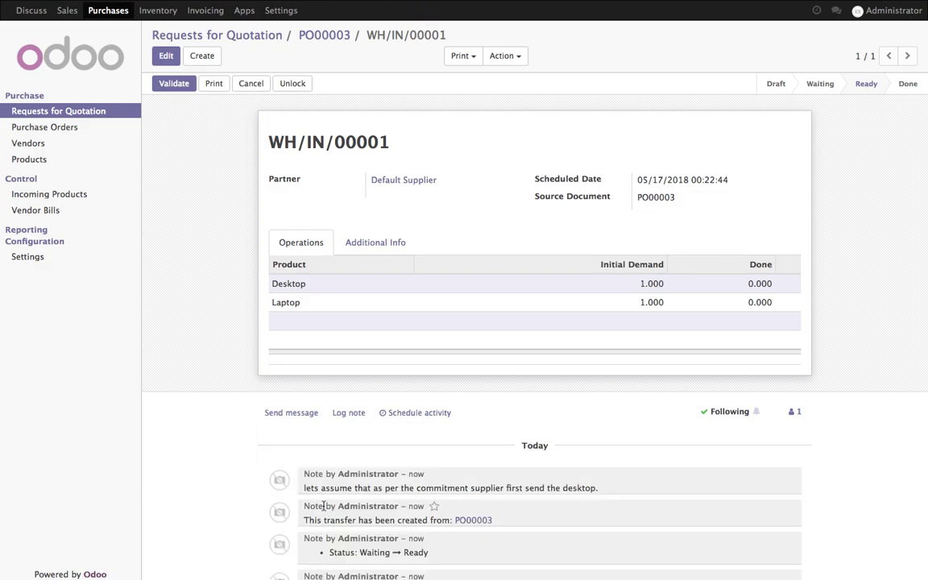
Step: Set the Desktop's done quantity to 1, save the receipt, and validate it with a backorder for the remaining product
click(166, 56)
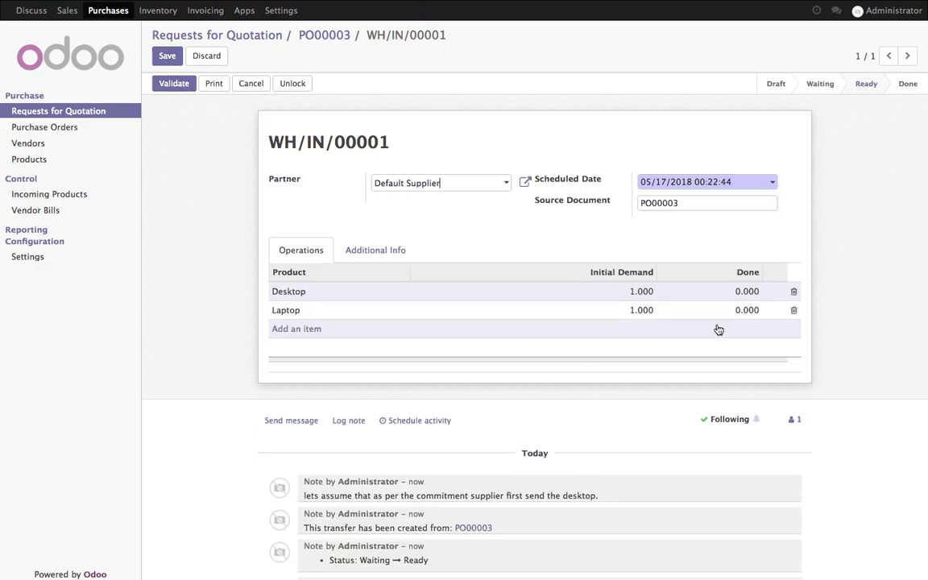
click(742, 292)
text(1)
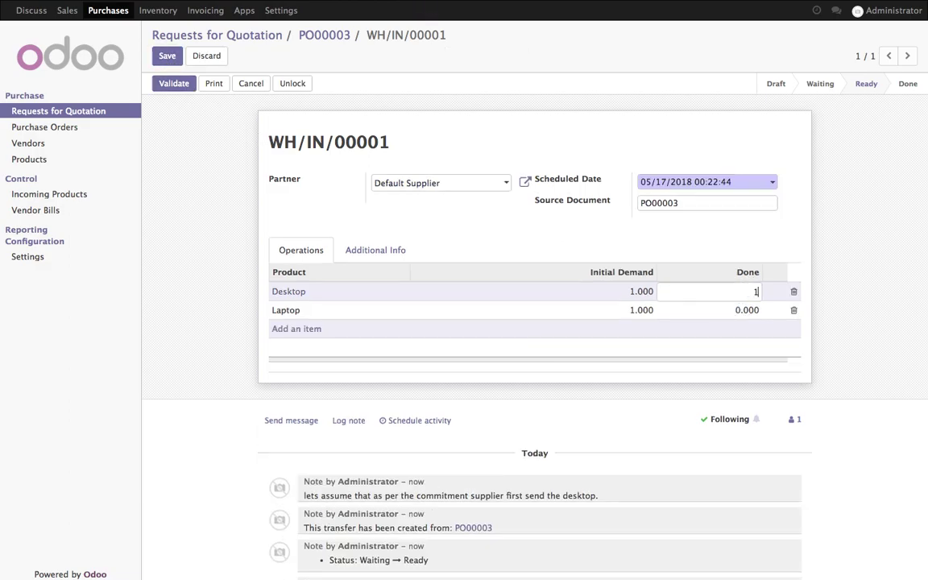
click(725, 251)
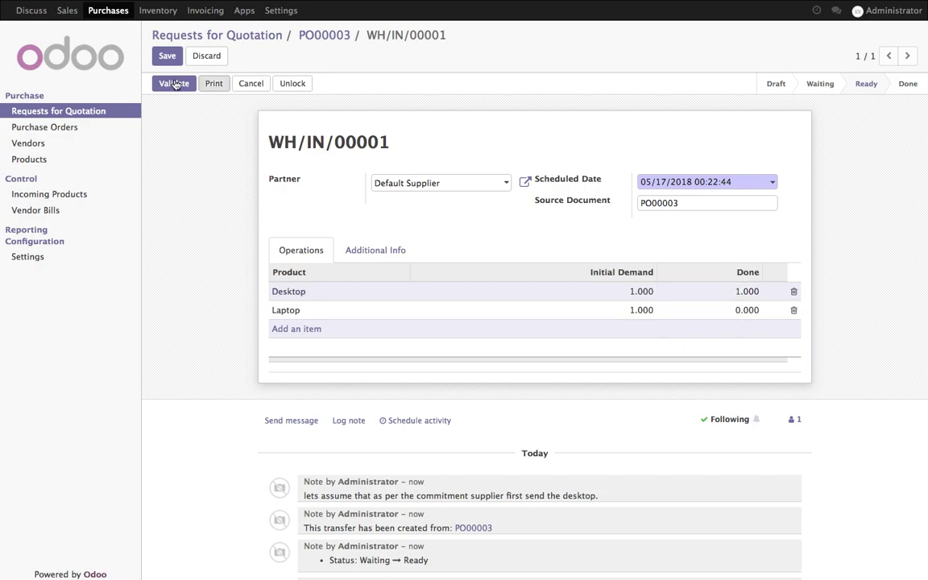
click(165, 57)
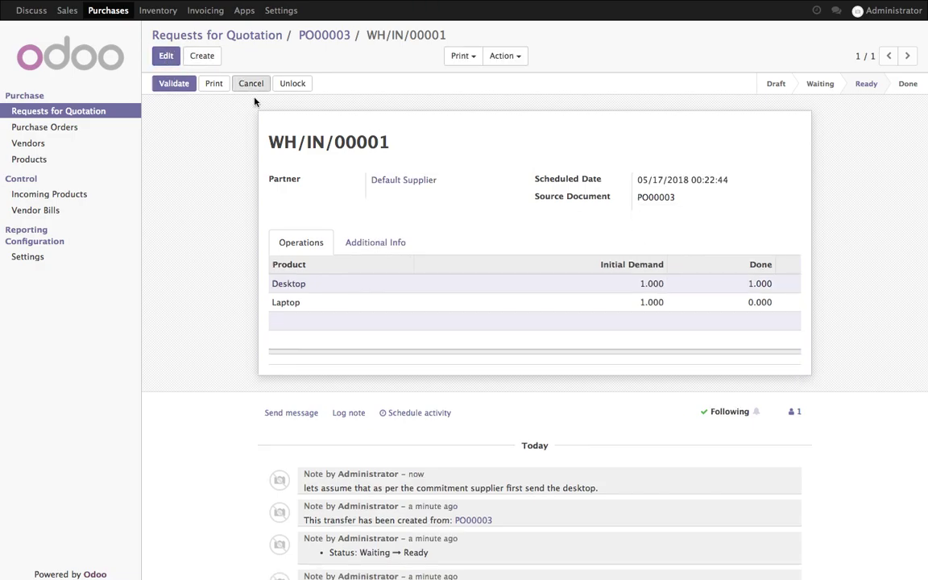
click(179, 86)
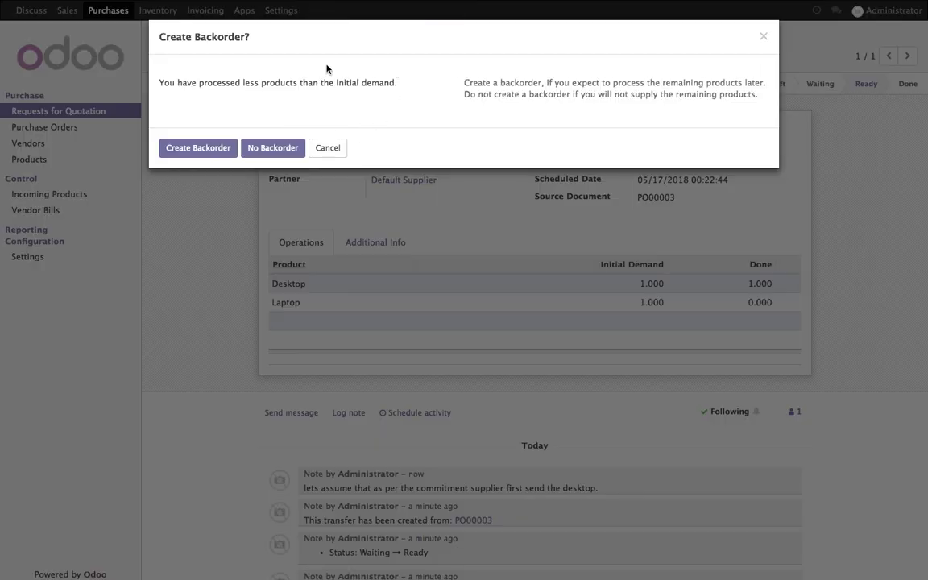
click(211, 149)
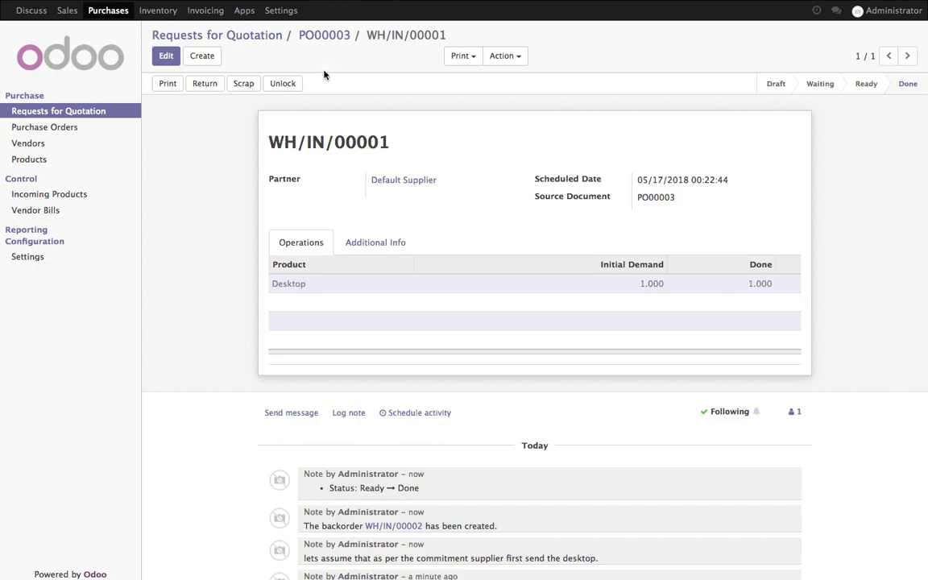
Step: Reopen the order from the purchase orders list and log the note "desktop received and we still waiting for the laptop, we also have a reception order"
click(321, 35)
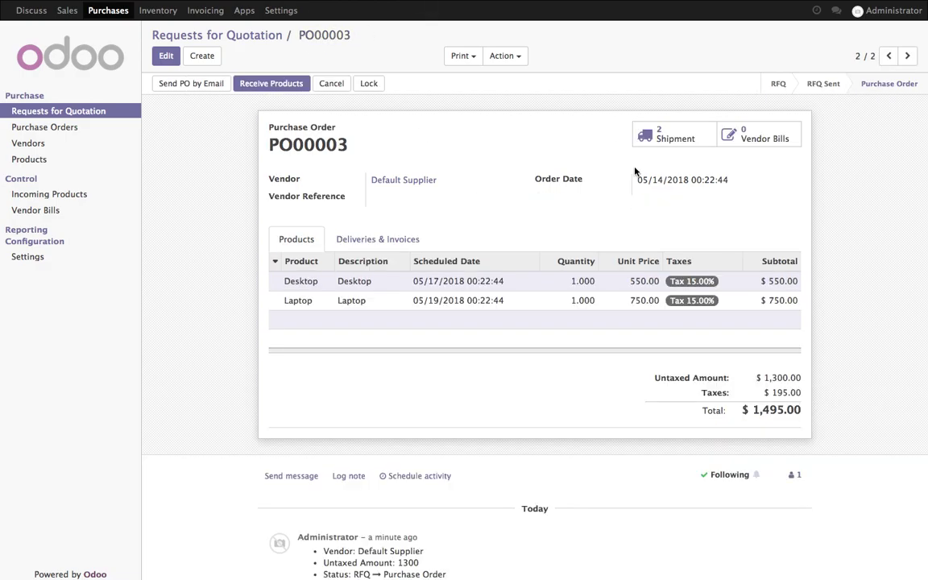
scroll(372, 448, down, 1)
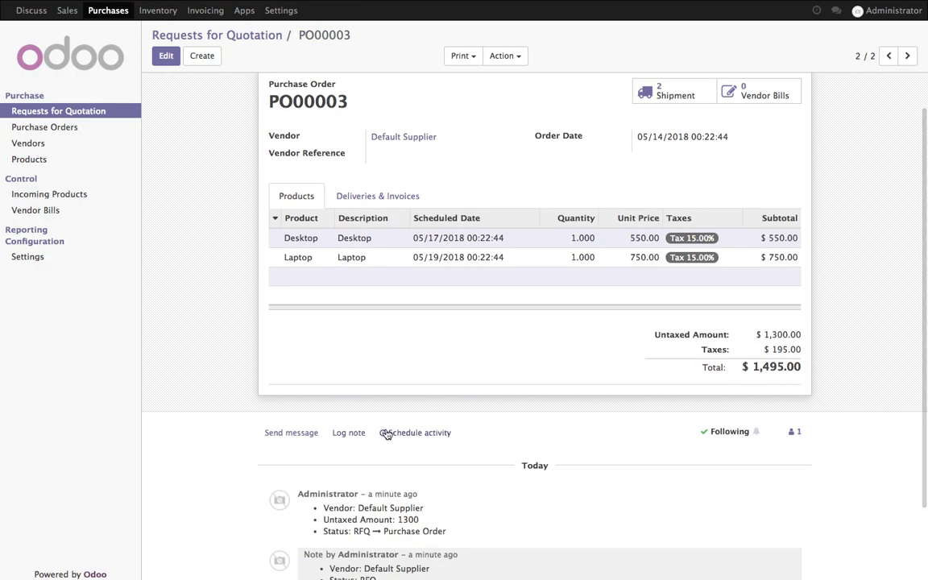
click(66, 127)
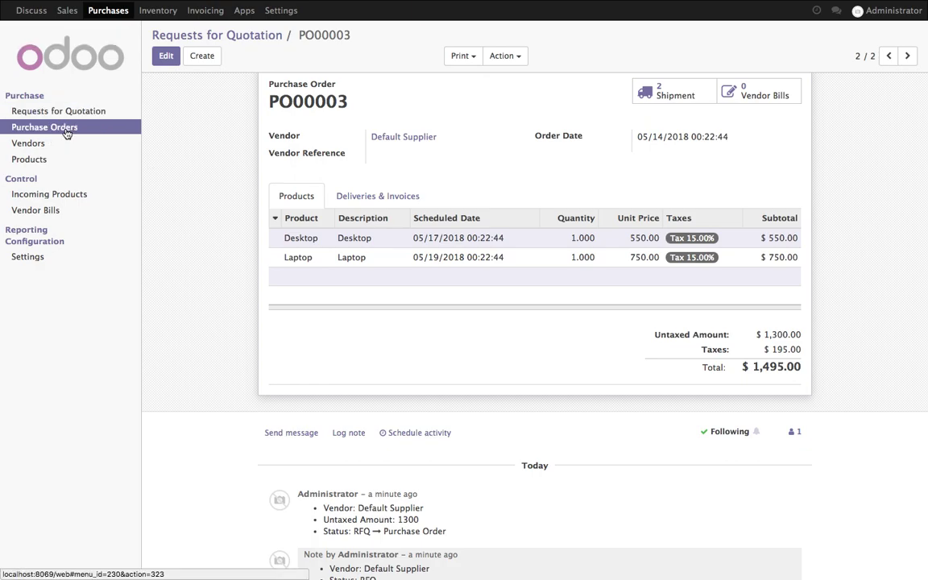
click(375, 110)
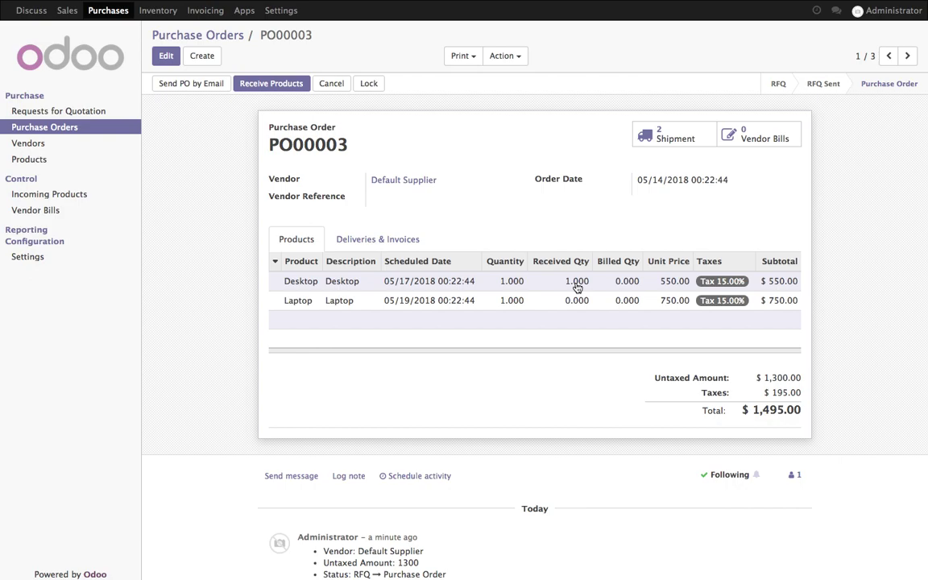
click(351, 477)
text(de)
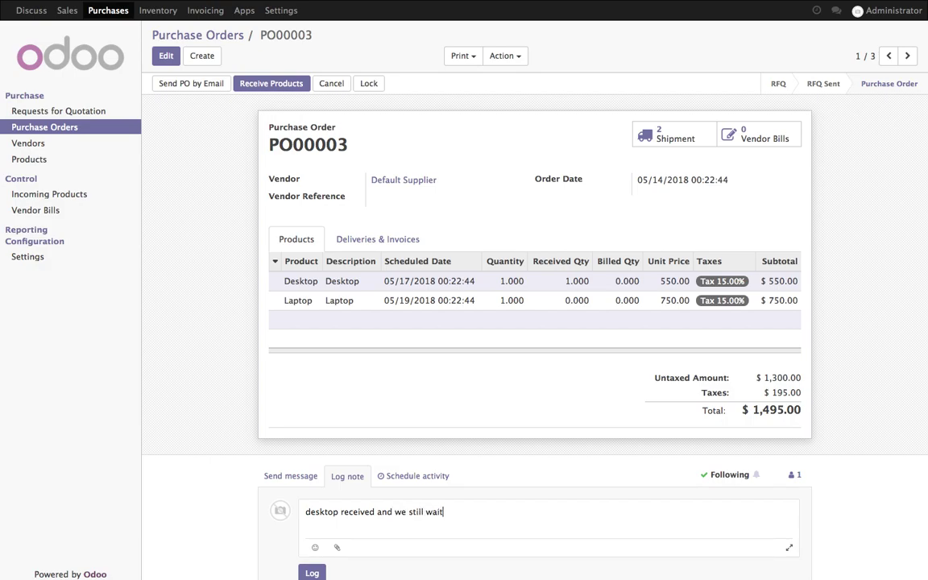
text(or the laptop, we also have a reception order)
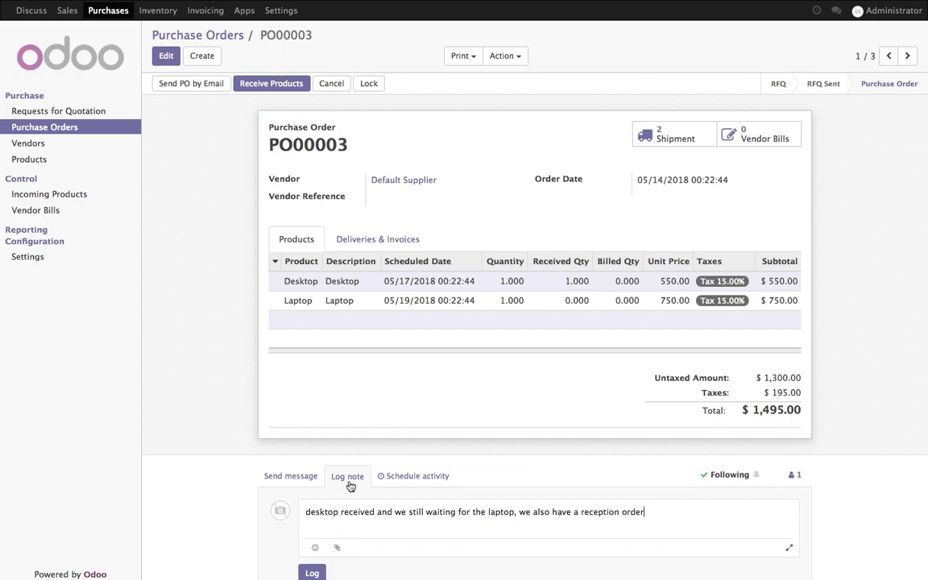
click(312, 571)
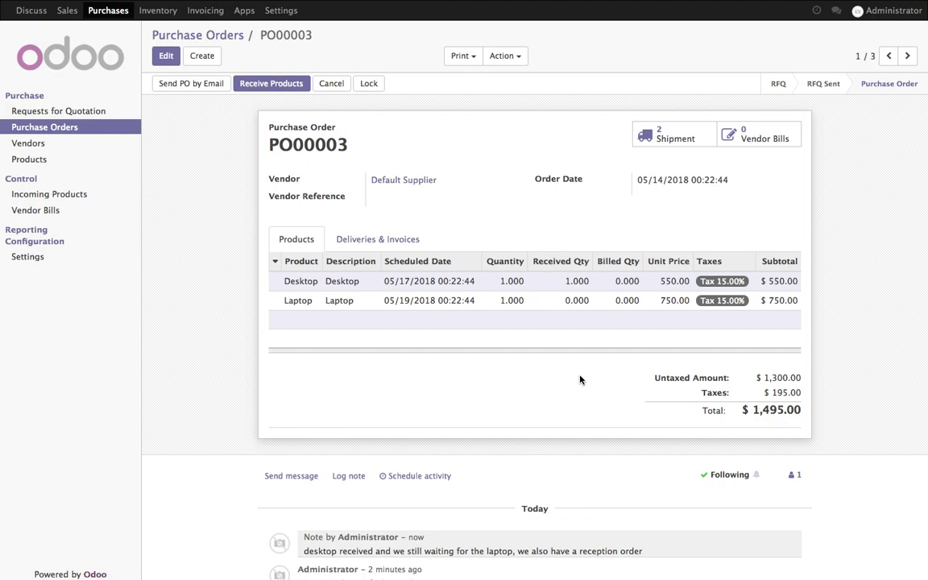
Step: Open the Laptop's backorder receipt from the order's shipments, set its done quantity to 1, and save and validate it
click(681, 135)
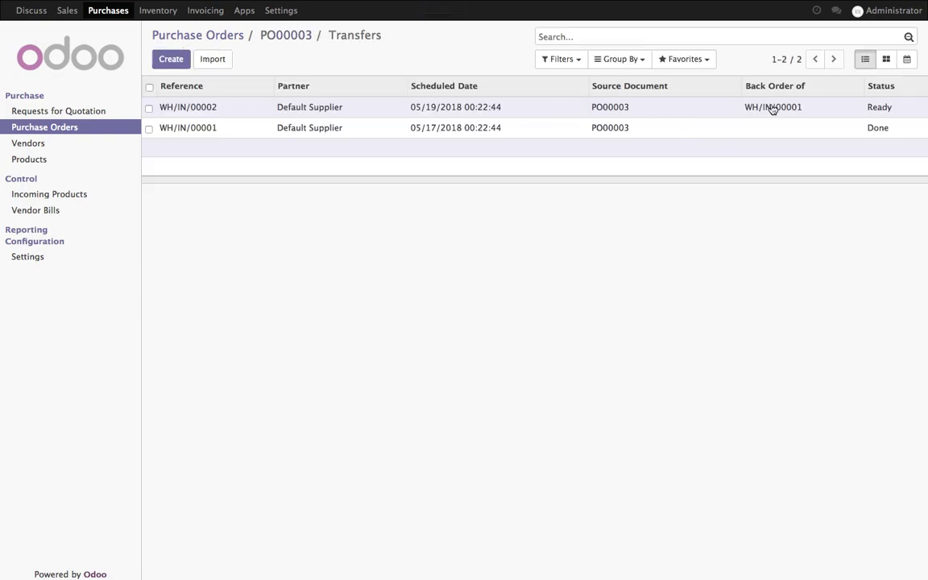
click(869, 115)
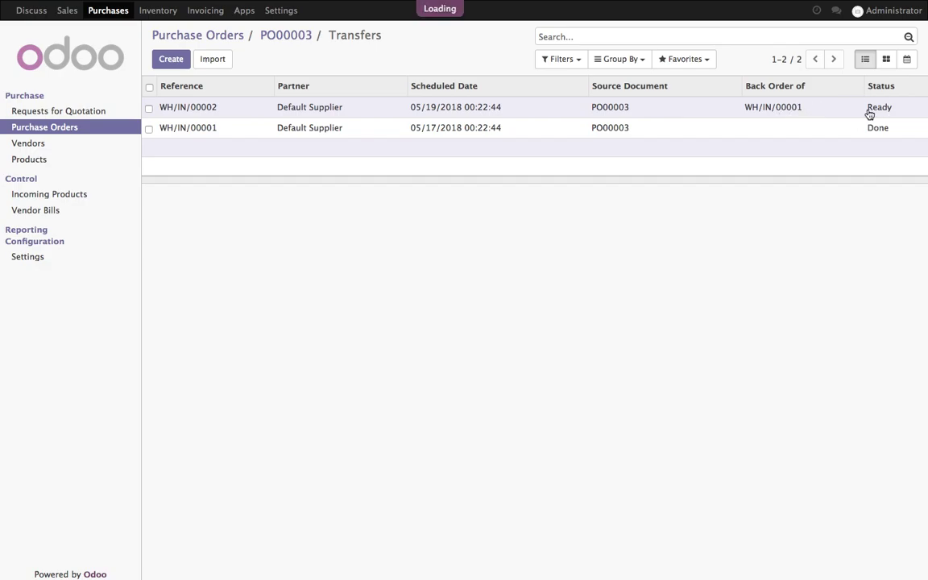
drag(637, 180, 747, 179)
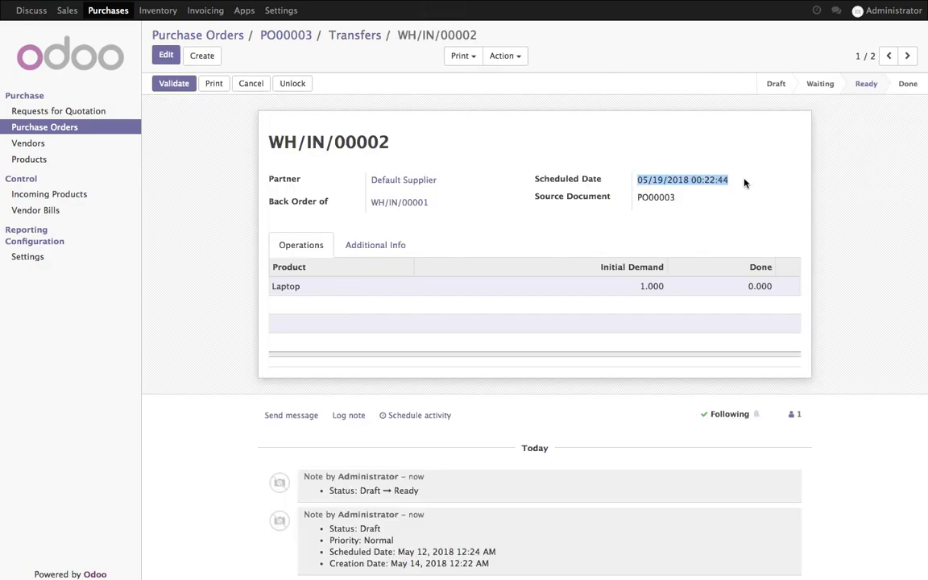
click(165, 59)
click(745, 293)
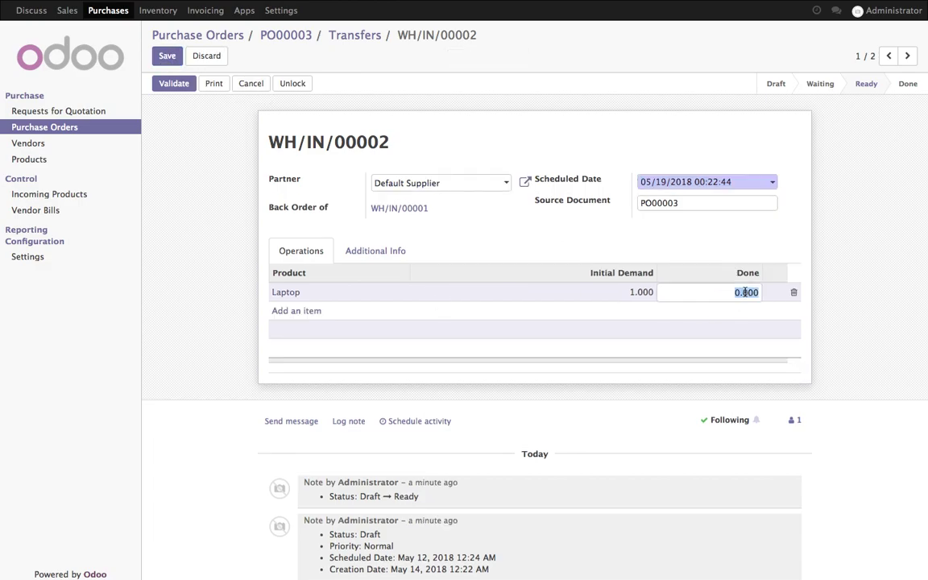
text(1)
click(736, 263)
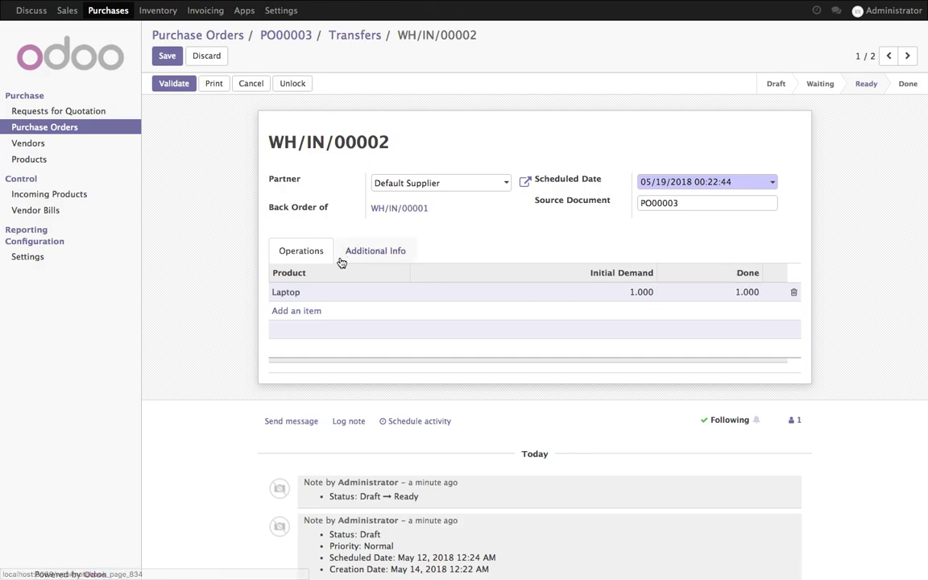
click(167, 56)
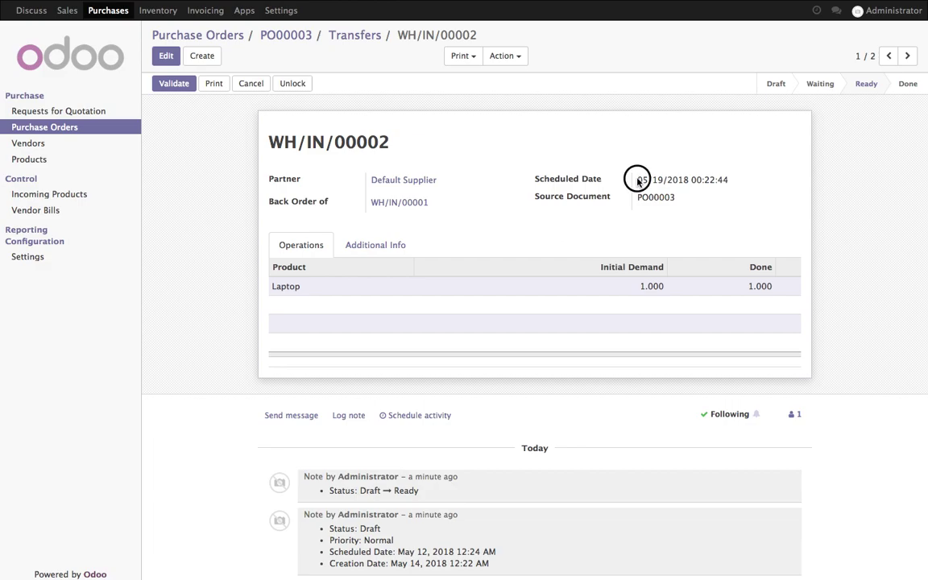
drag(636, 180, 727, 180)
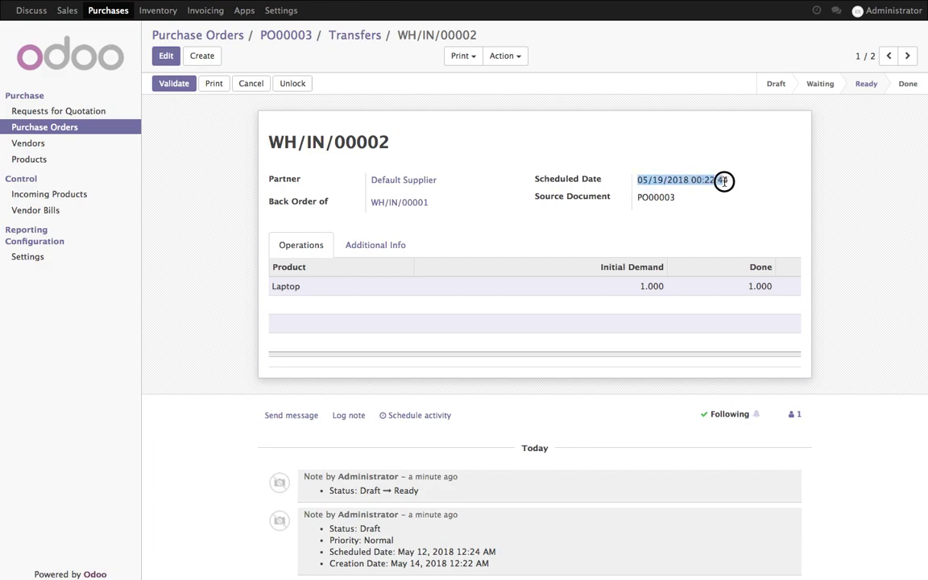
click(185, 86)
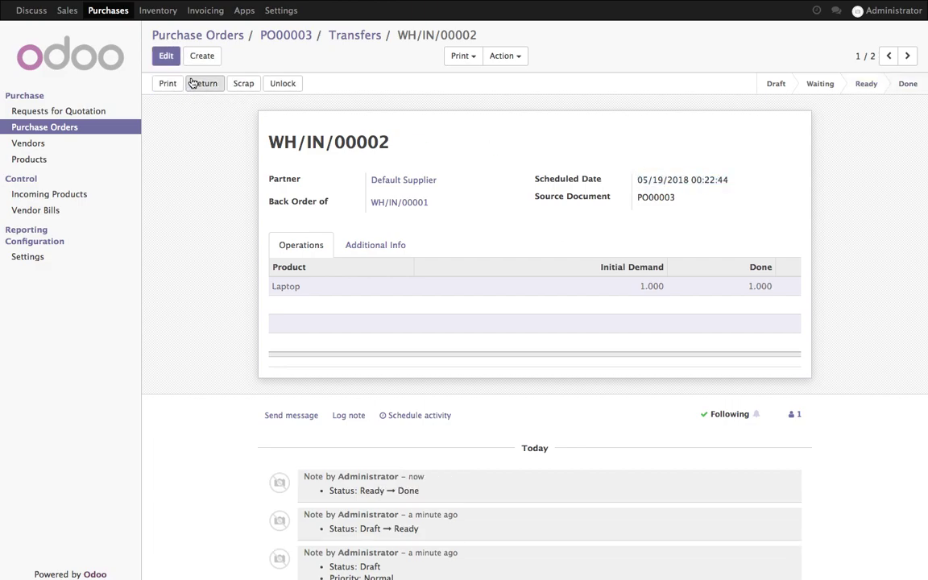
Step: Review the scheduled dates of both transfers and the received quantities on the purchase order
click(344, 39)
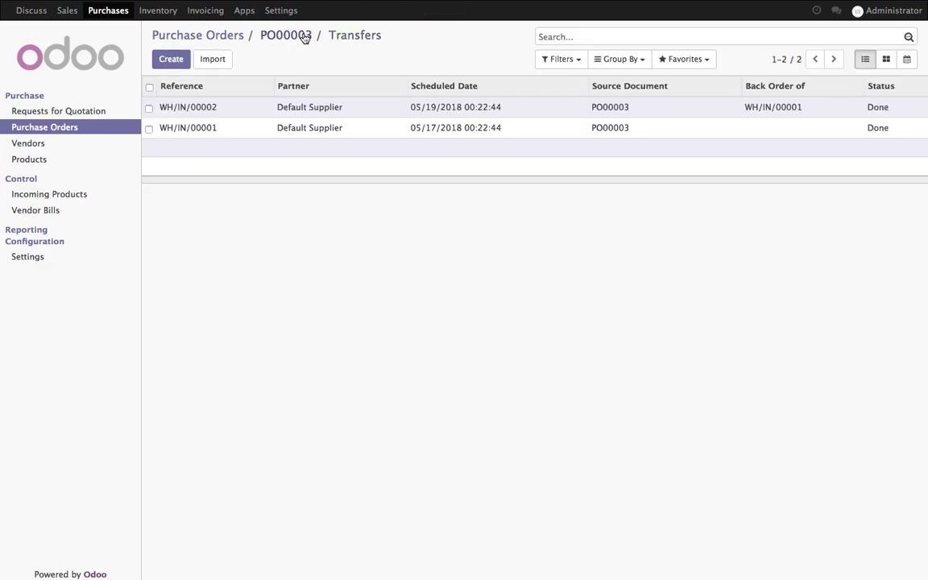
click(438, 127)
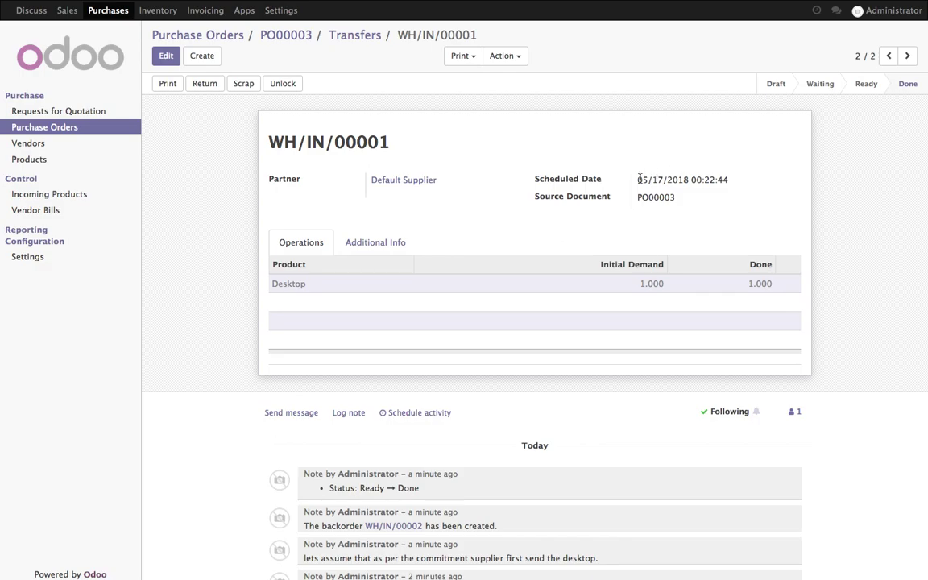
drag(639, 178, 735, 181)
click(341, 35)
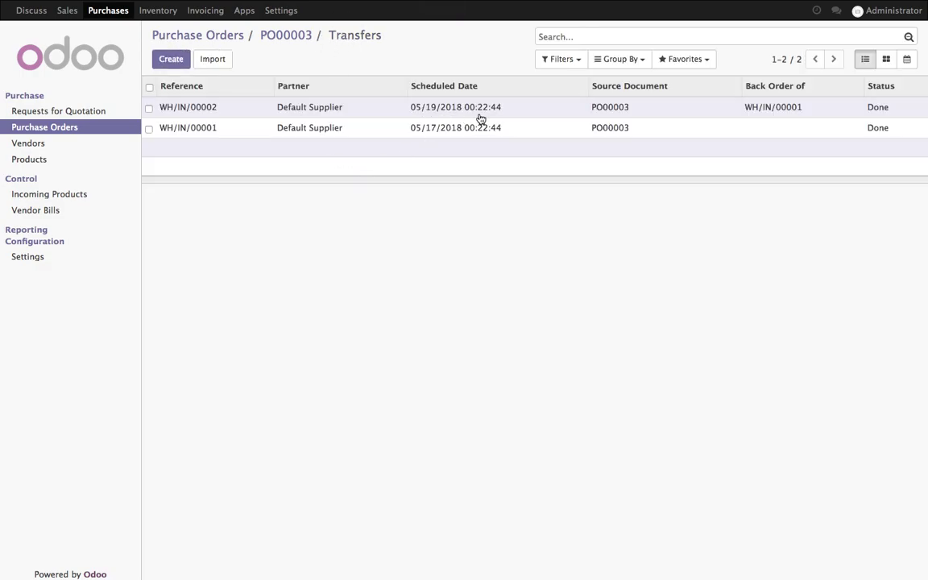
click(291, 37)
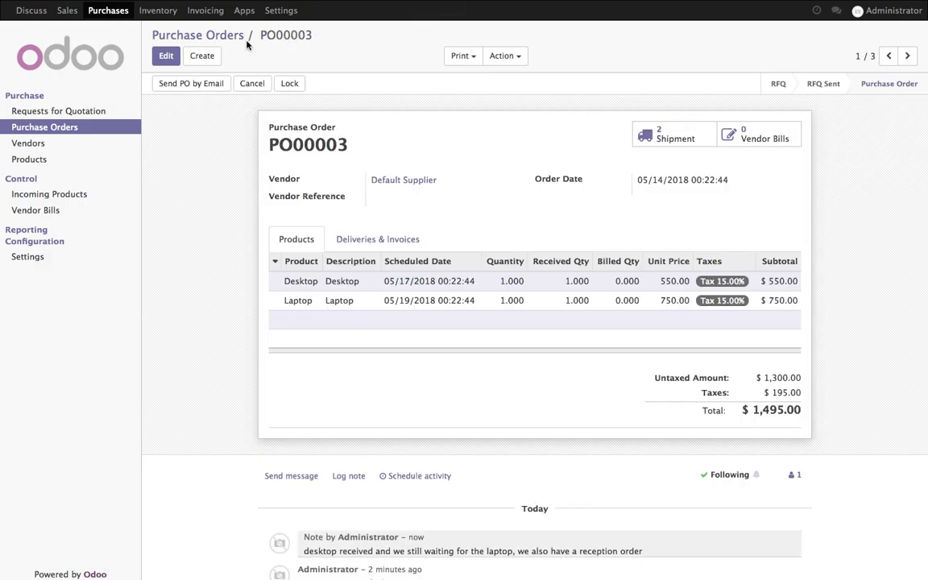
click(230, 35)
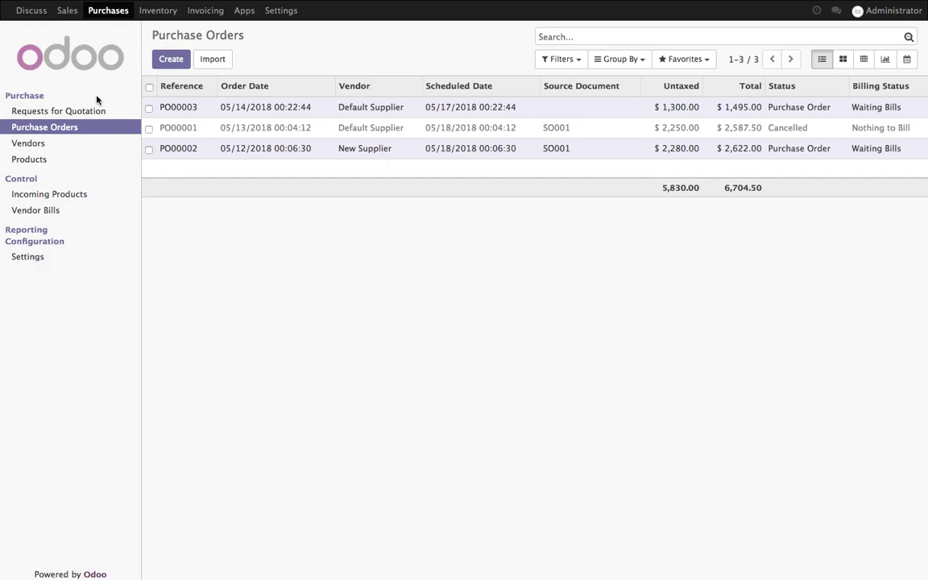
click(231, 108)
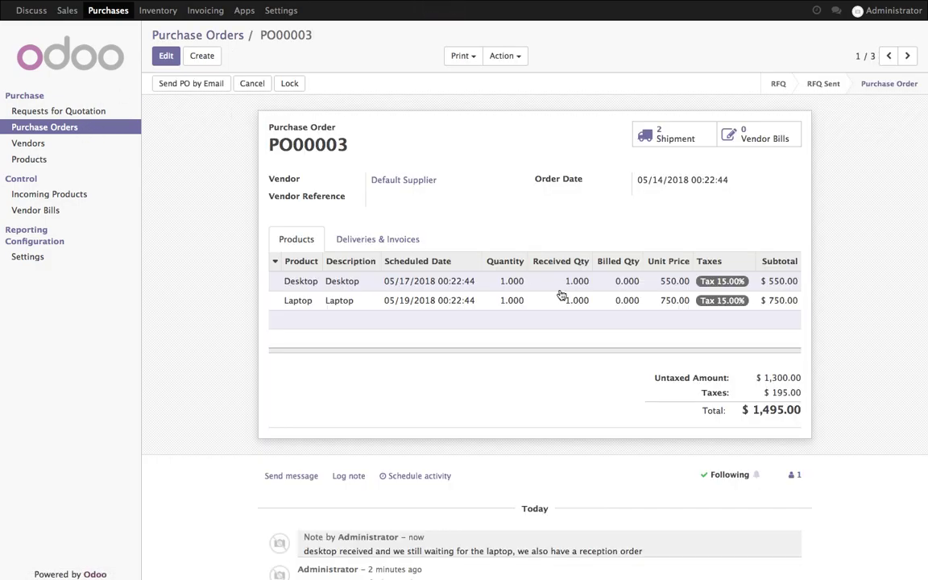